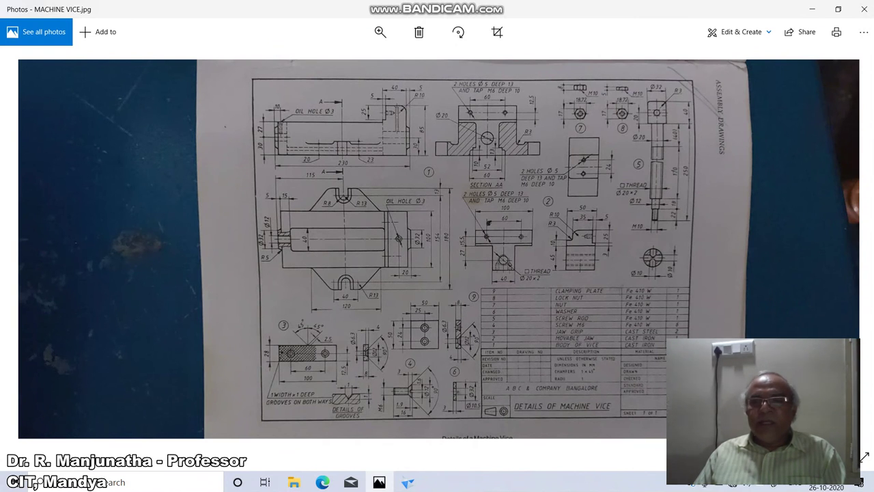
Switch to the Solid Edge part and hide the base coordinate system
click(409, 482)
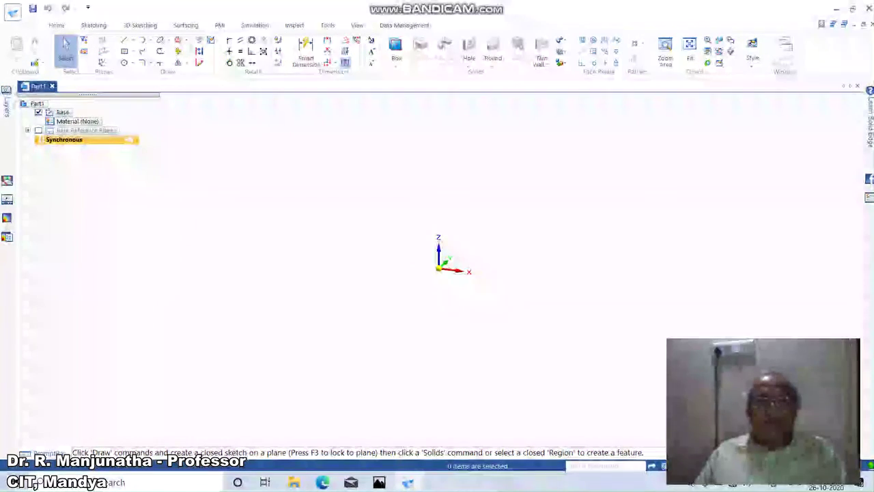
right_click(440, 262)
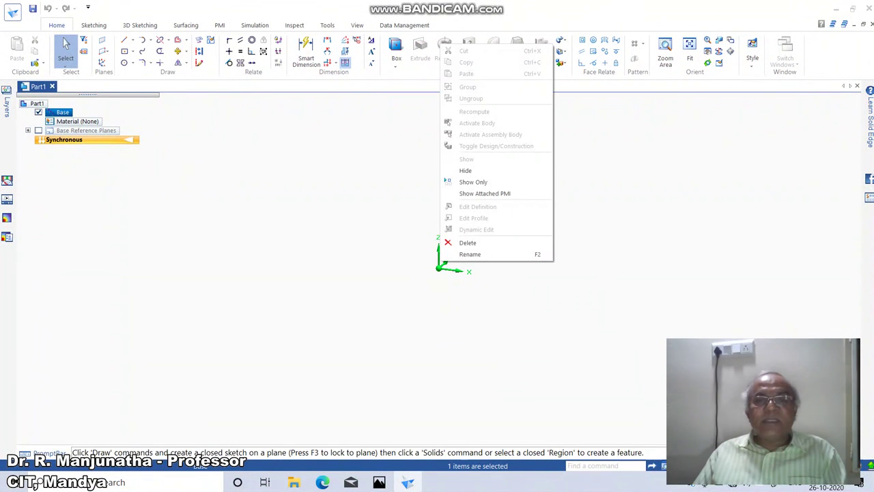
click(466, 171)
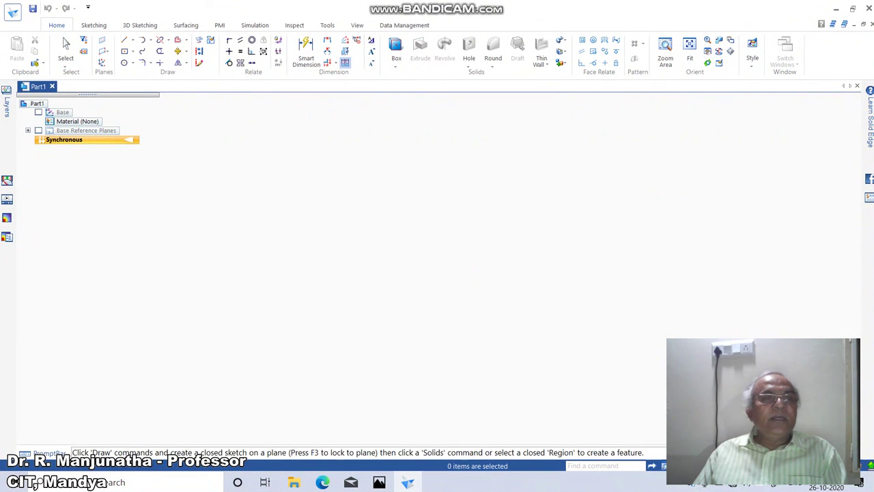
Change the part to ordered modelling and show the base reference planes
click(327, 26)
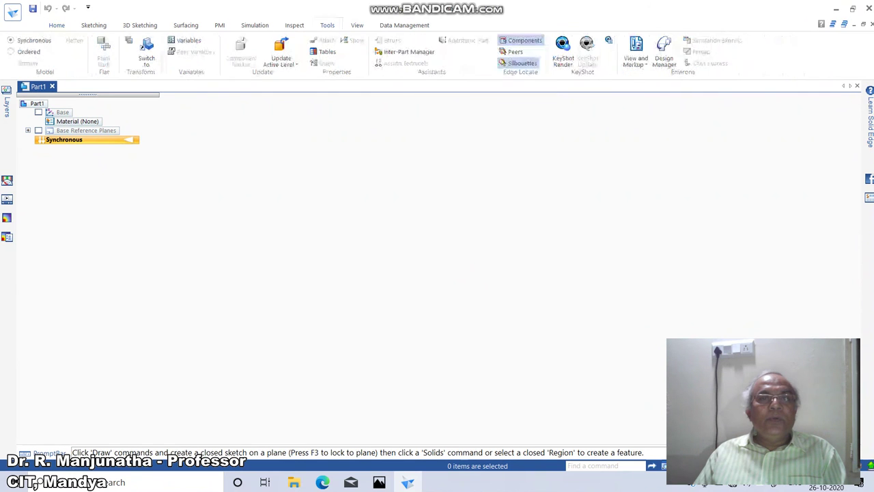
click(29, 52)
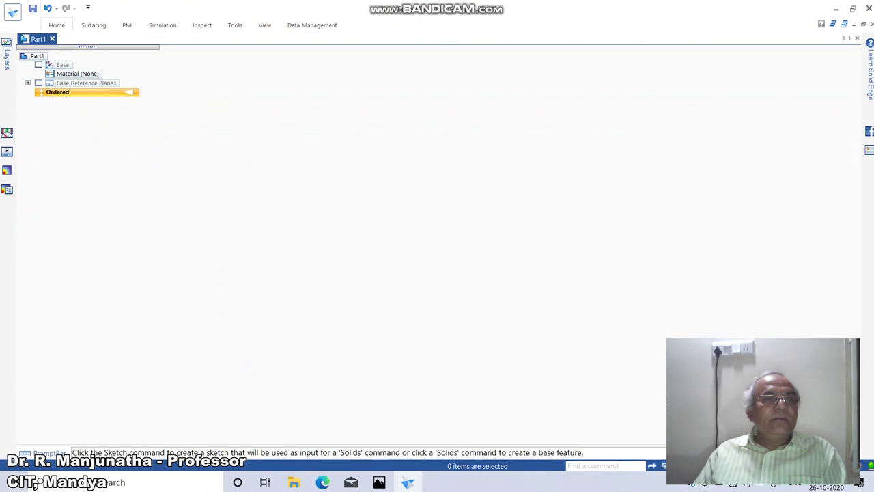
click(38, 83)
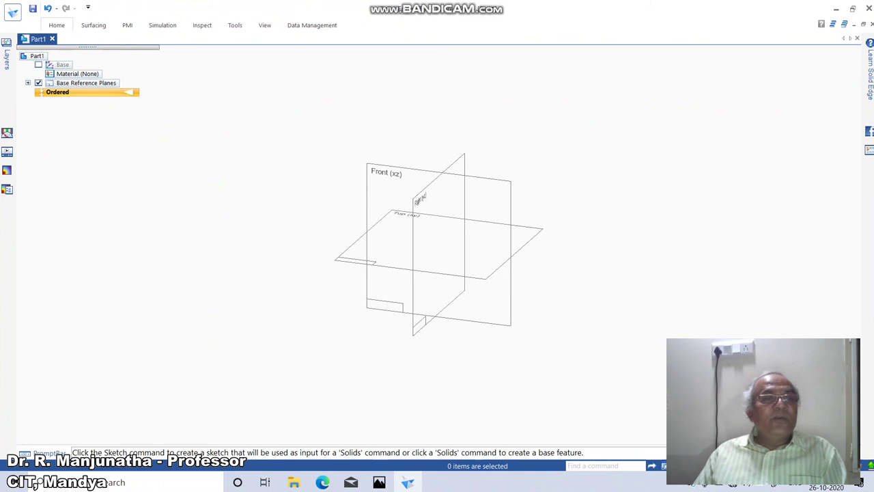
Start a new sketch on the Front (xz) reference plane
click(57, 26)
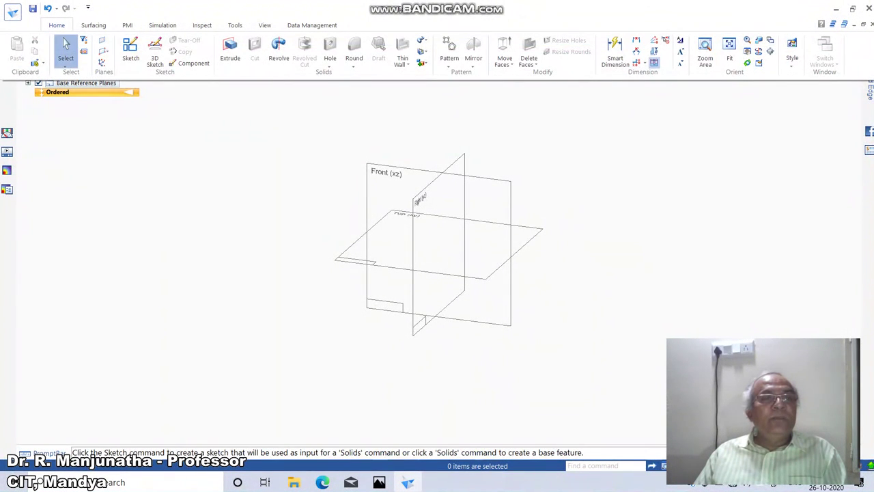
click(131, 49)
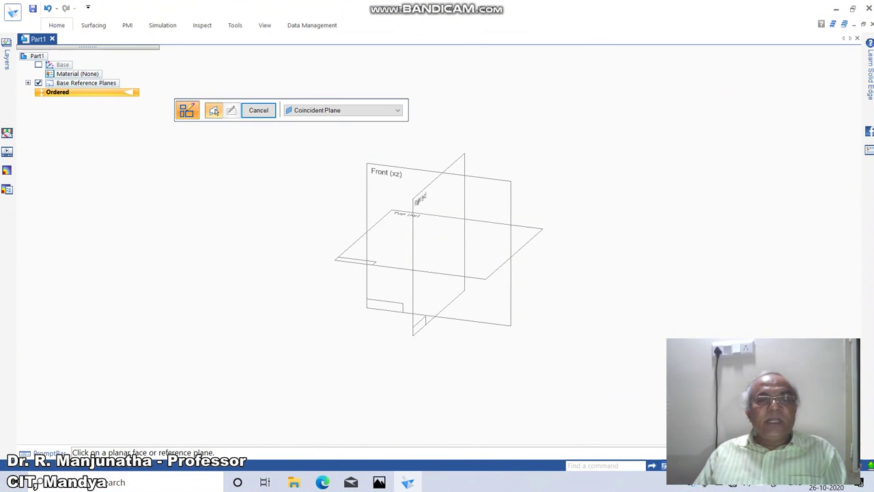
click(386, 172)
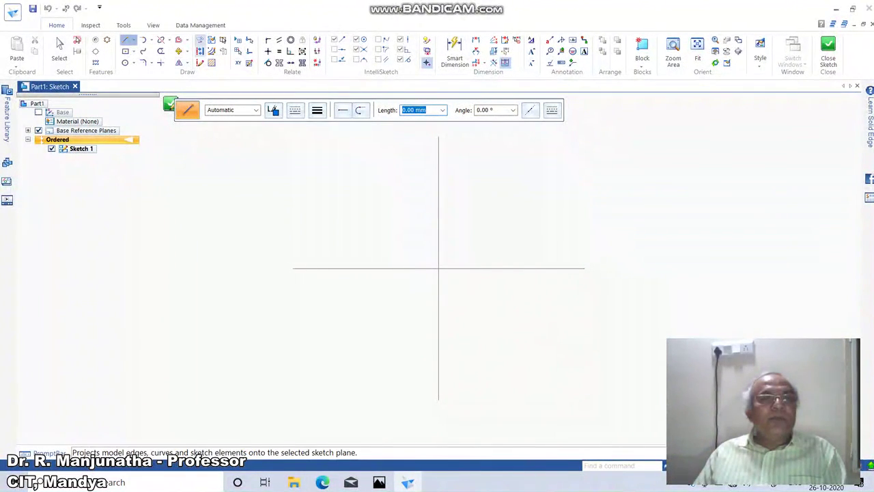
Project the horizontal and vertical reference plane lines into the sketch with the default projection options
click(201, 41)
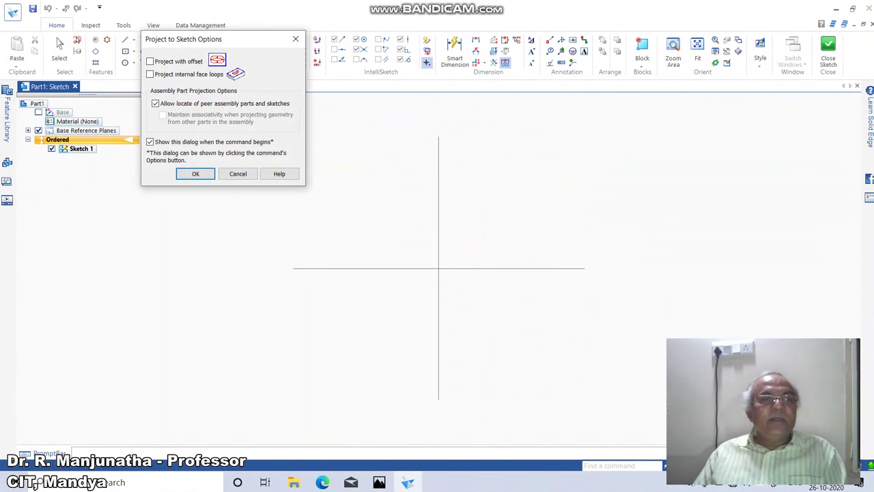
key(Return)
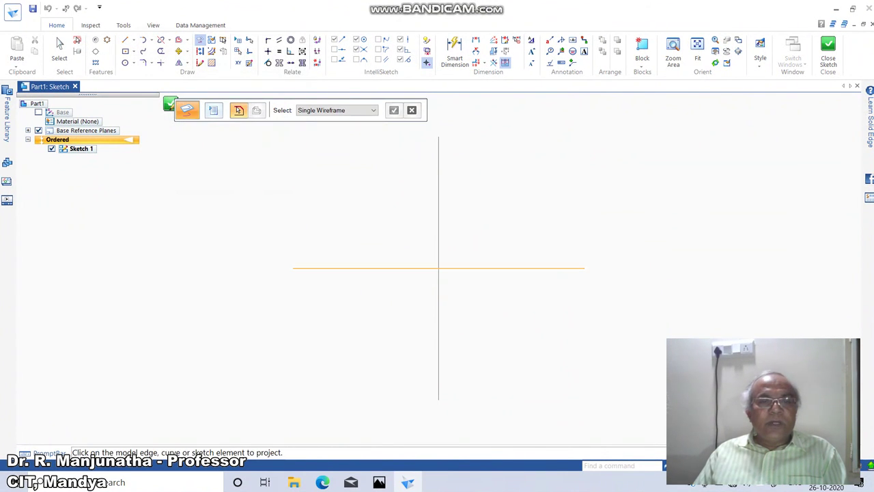
click(505, 269)
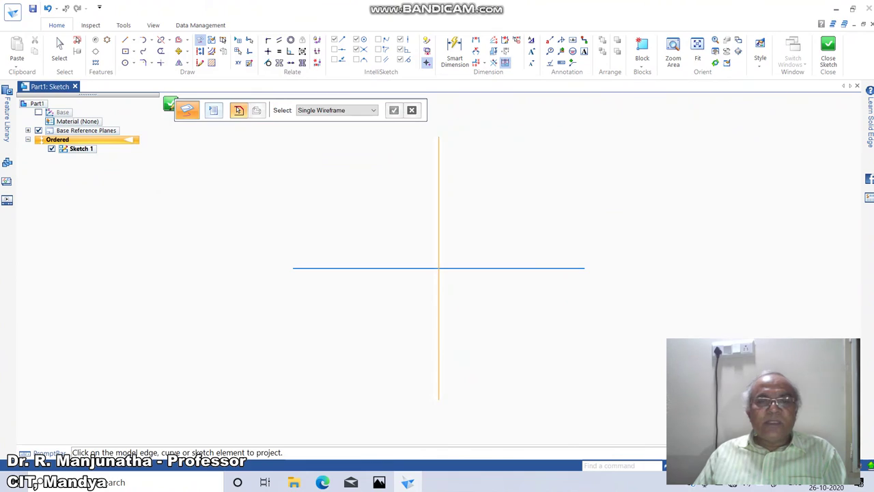
click(438, 212)
Check the machine vice drawing, offset the projected vertical line 250 mm to the left and fit the sketch in view
click(380, 482)
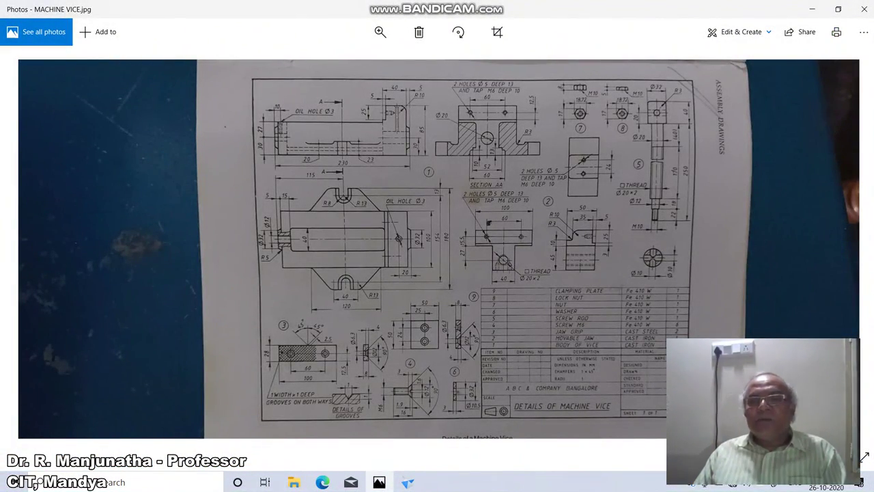
click(408, 482)
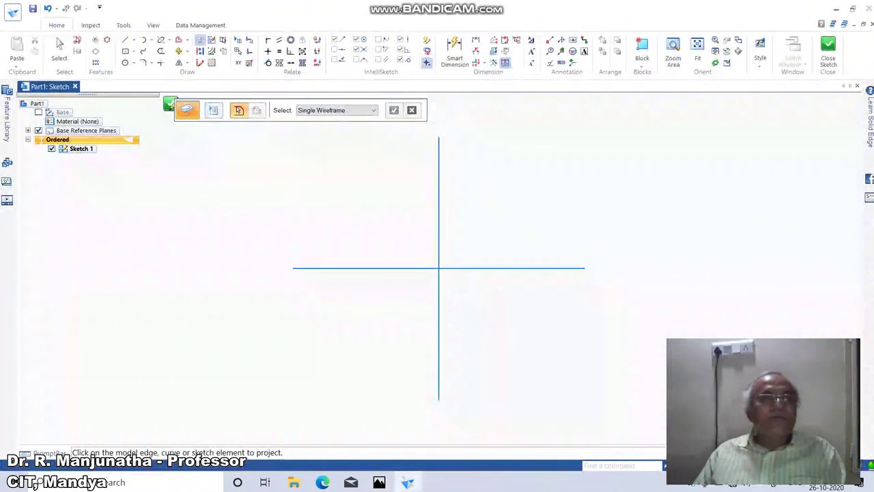
click(179, 41)
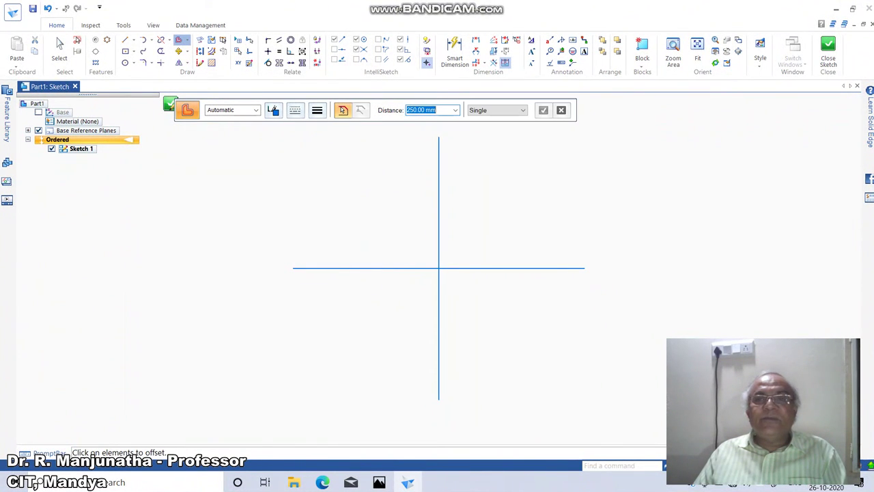
click(697, 48)
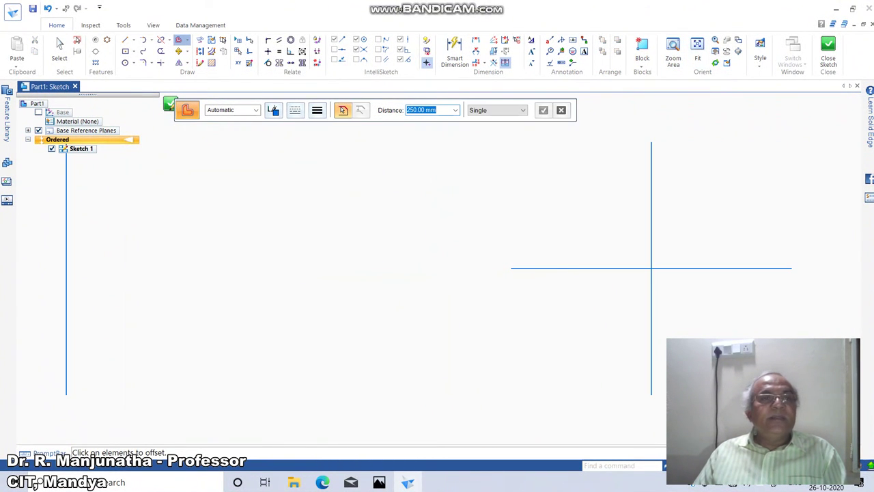
Trim and extend the far-left vertical line and the horizontal axis line to a corner
click(160, 63)
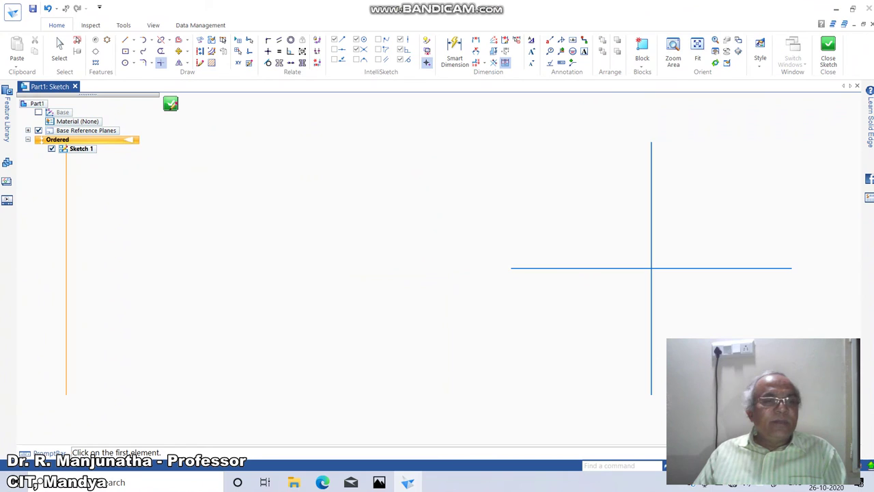
click(66, 274)
click(580, 269)
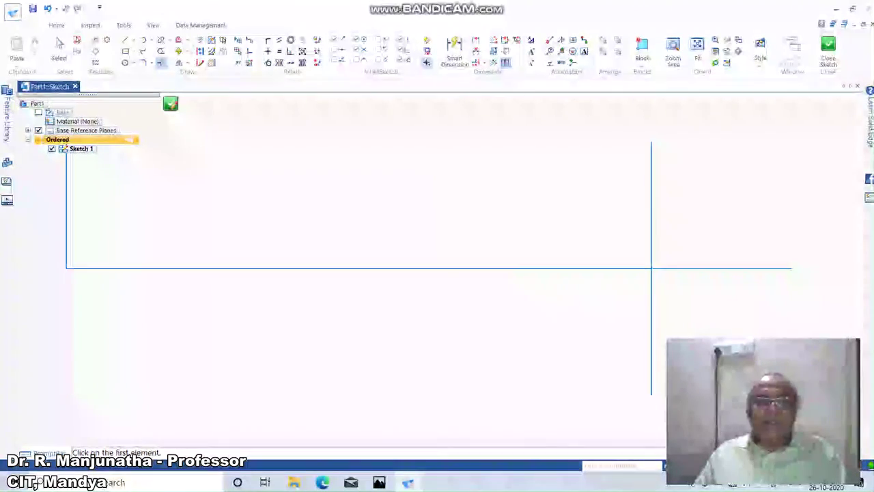
Check the drawing again and offset the horizontal axis line 5 mm upward
click(379, 482)
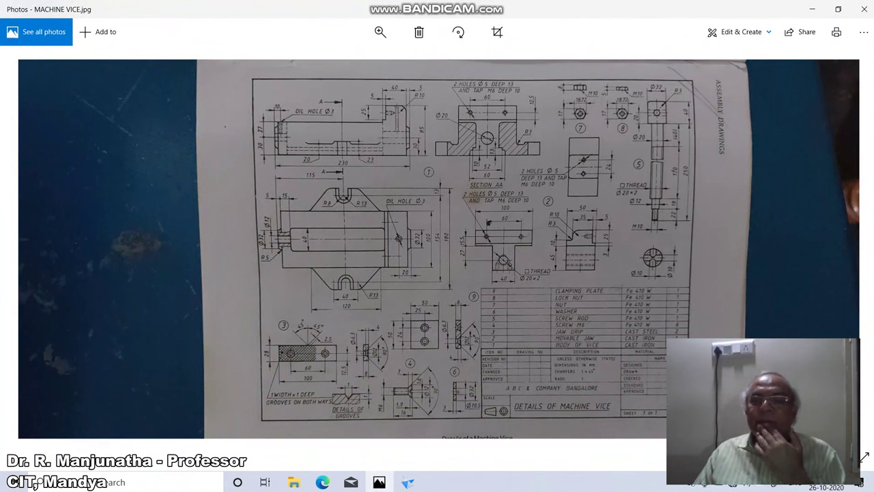
click(408, 482)
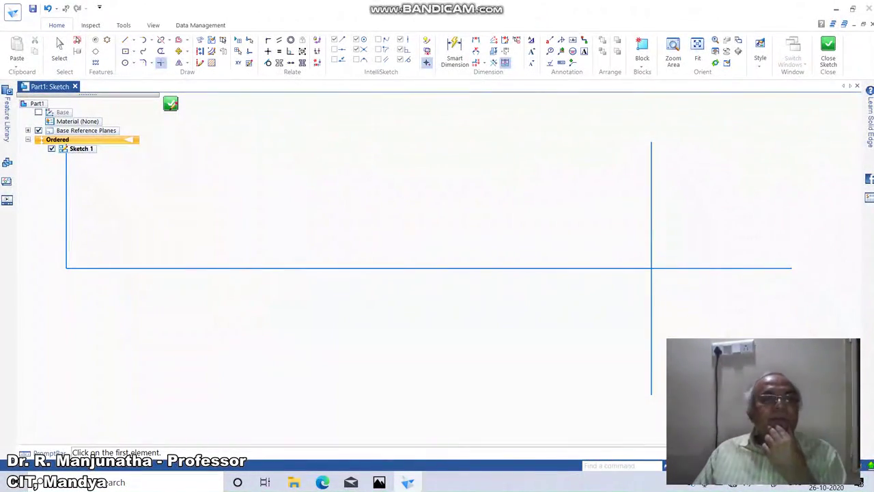
click(179, 41)
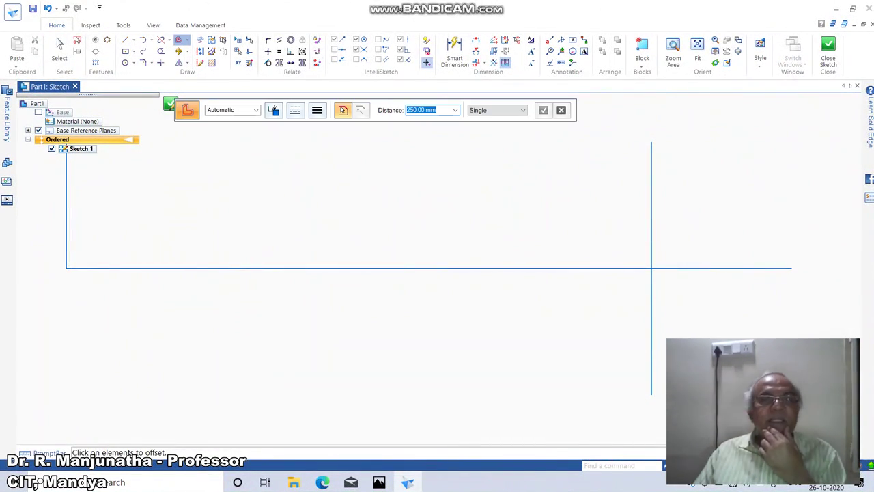
text(5)
key(Return)
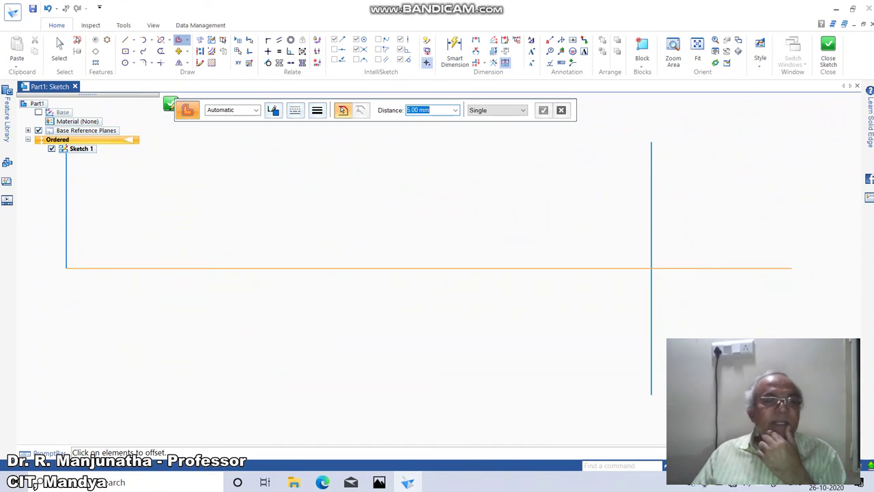
click(101, 269)
right_click(101, 268)
click(101, 250)
right_click(101, 246)
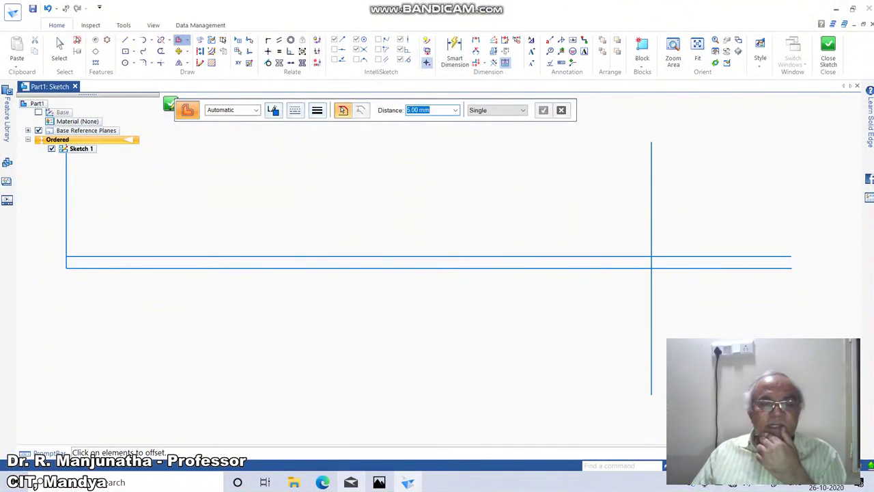
Check the drawing and offset the far-left vertical line 22 mm to the right
click(380, 482)
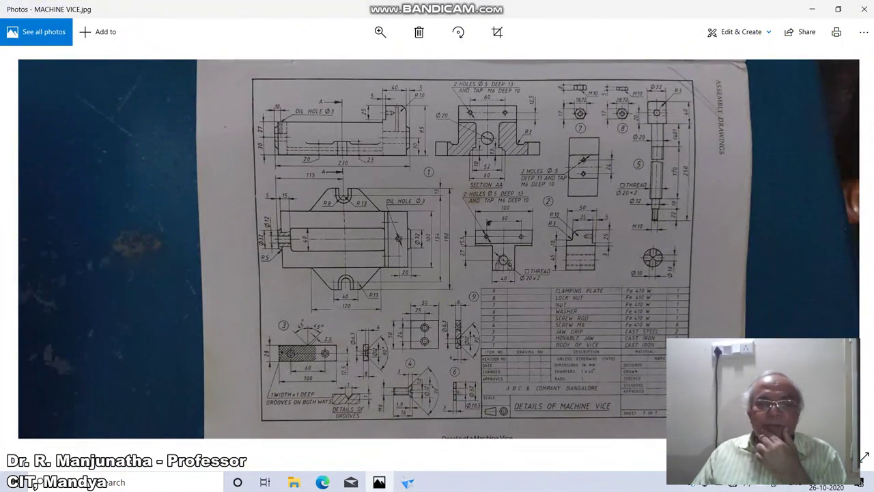
click(408, 483)
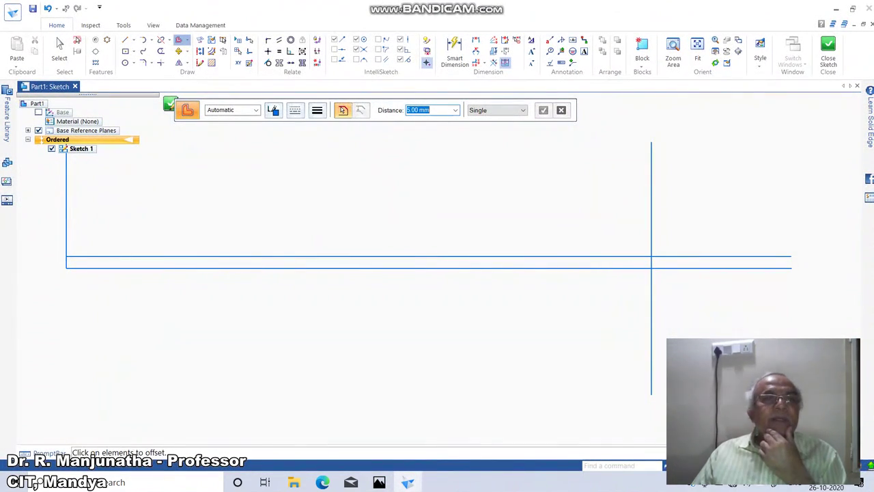
text(250)
key(Return)
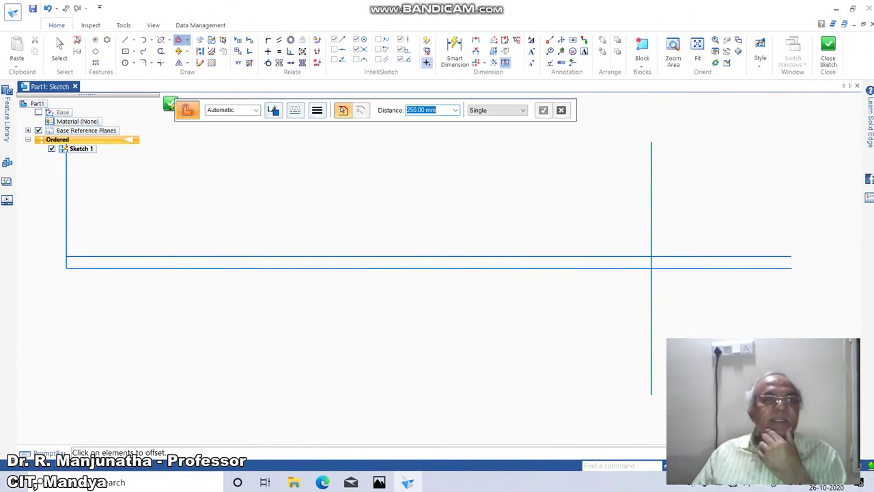
text(22)
key(Return)
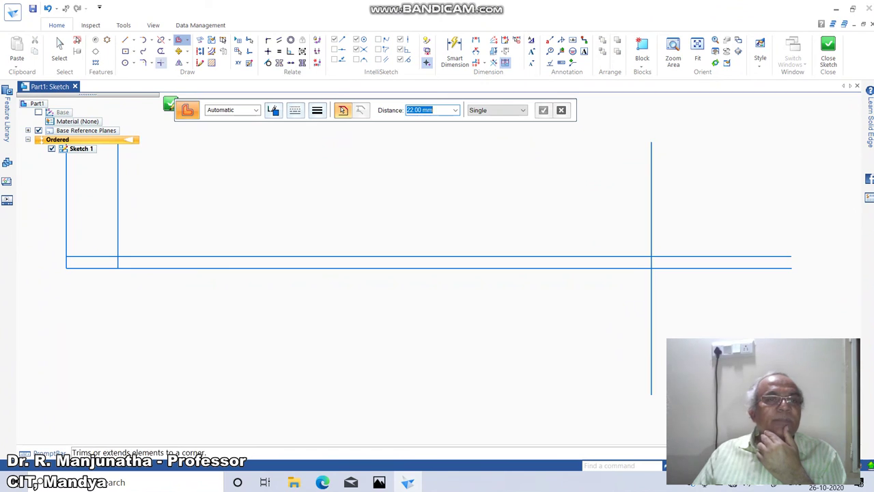
Trim the 5 mm offset line and the far-left vertical line to a corner, closing the rod's left end
click(161, 62)
click(91, 257)
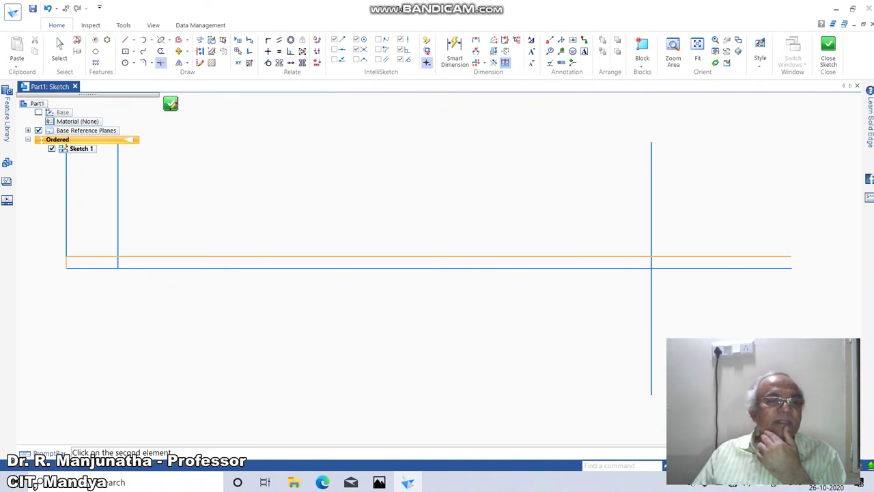
click(67, 263)
Check the drawing and offset the horizontal axis line 6 mm upward
click(379, 482)
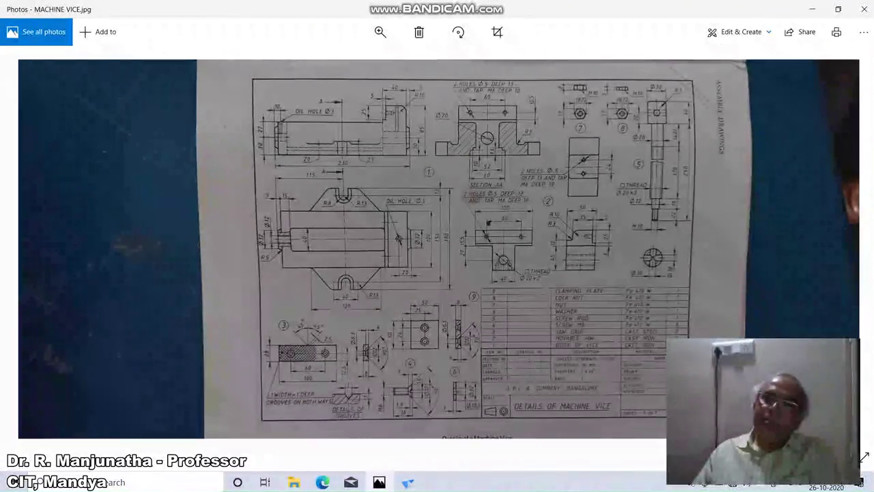
click(407, 482)
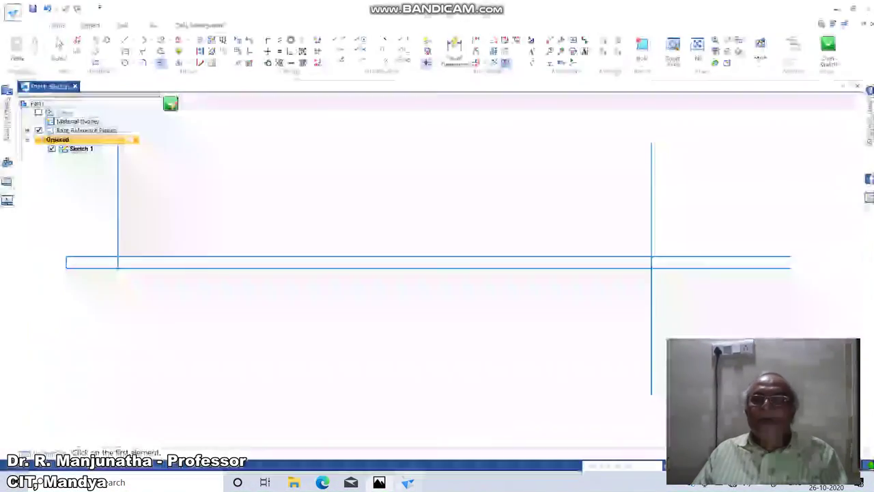
click(179, 40)
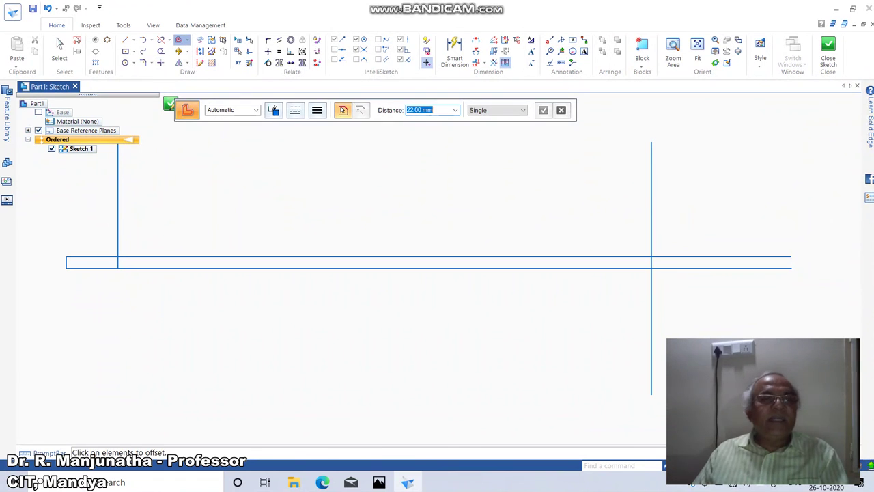
text(6)
key(Return)
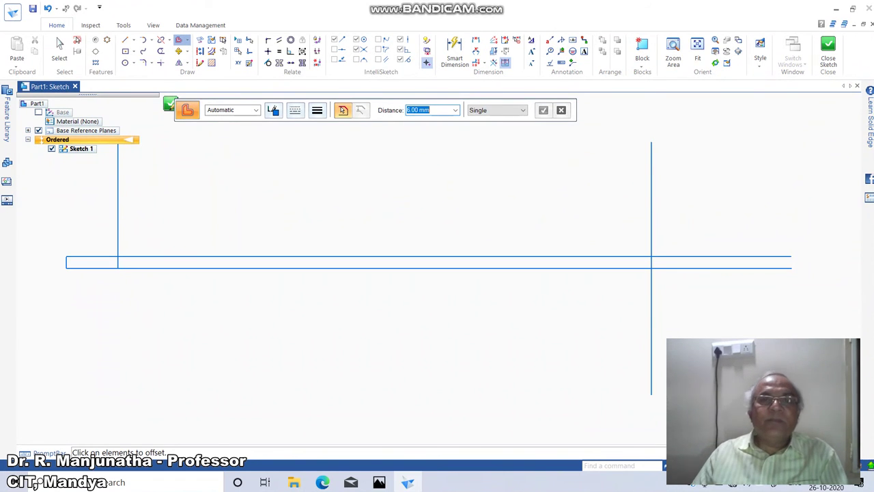
click(383, 268)
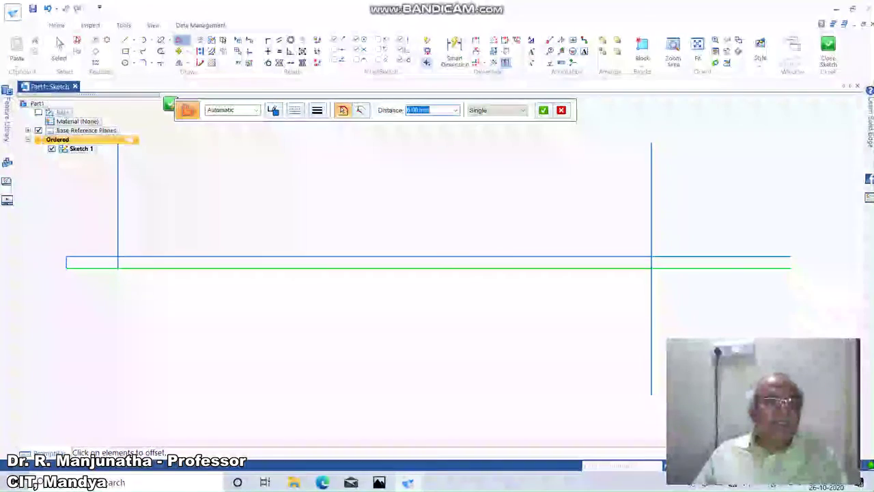
right_click(382, 269)
click(382, 243)
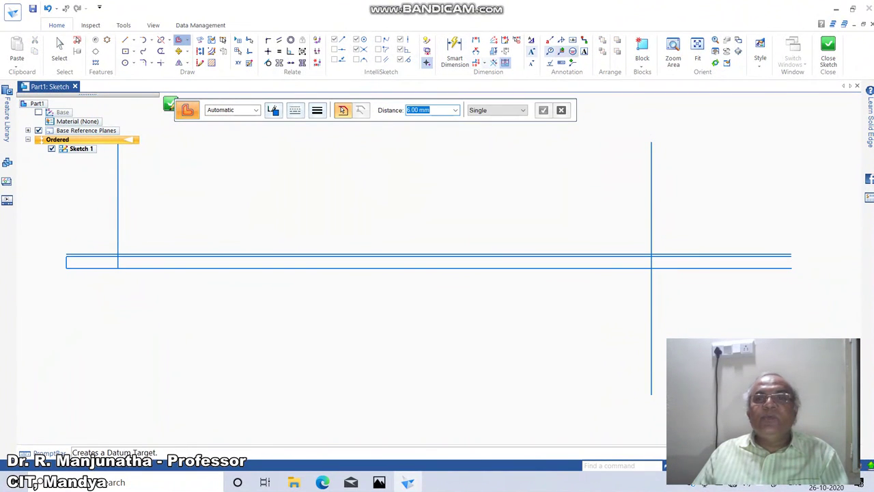
Check the drawing and offset the vertical line at the end of the 22 mm section 18 mm to the right
click(674, 51)
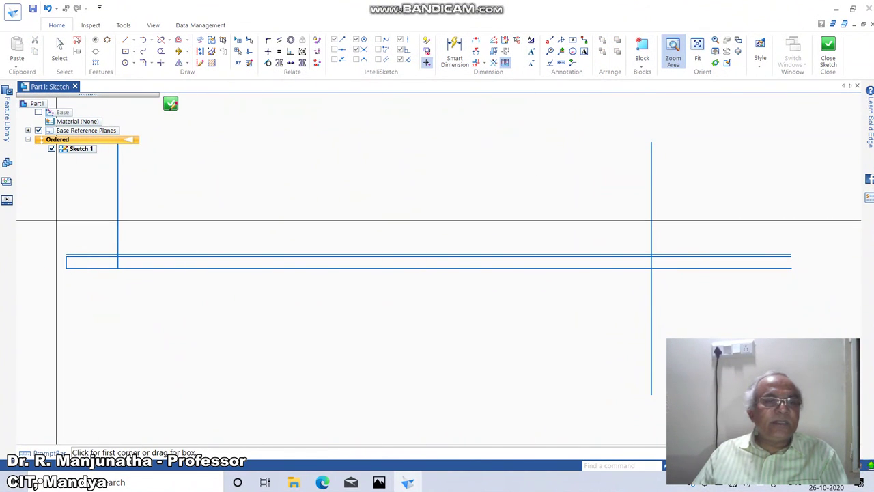
mouse_move(36, 220)
mouse_down()
mouse_move(283, 322)
mouse_move(289, 337)
mouse_up()
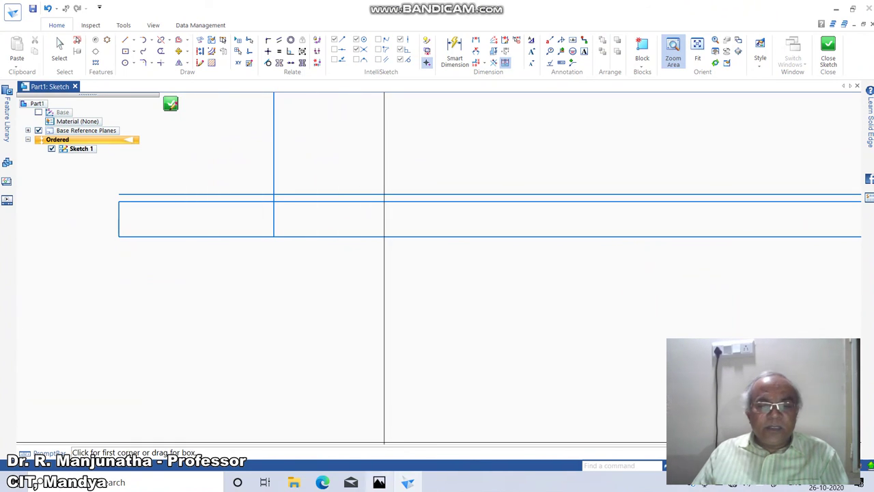
click(379, 482)
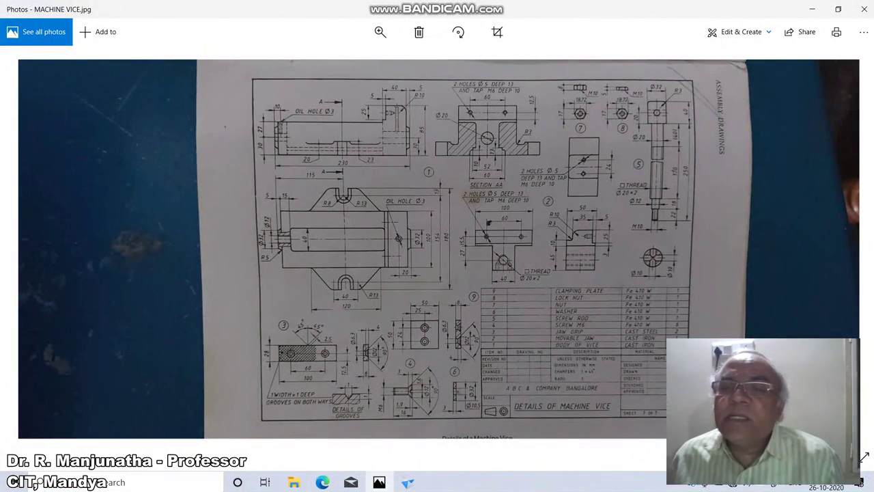
click(408, 482)
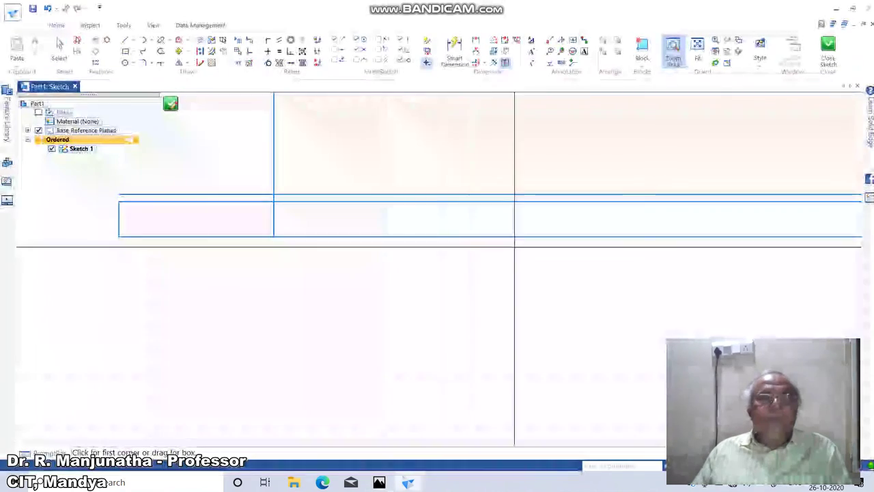
click(179, 40)
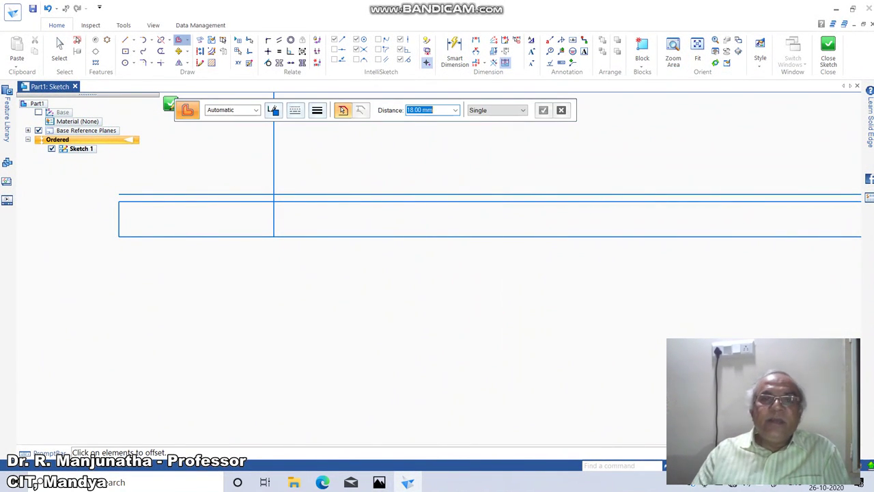
click(274, 168)
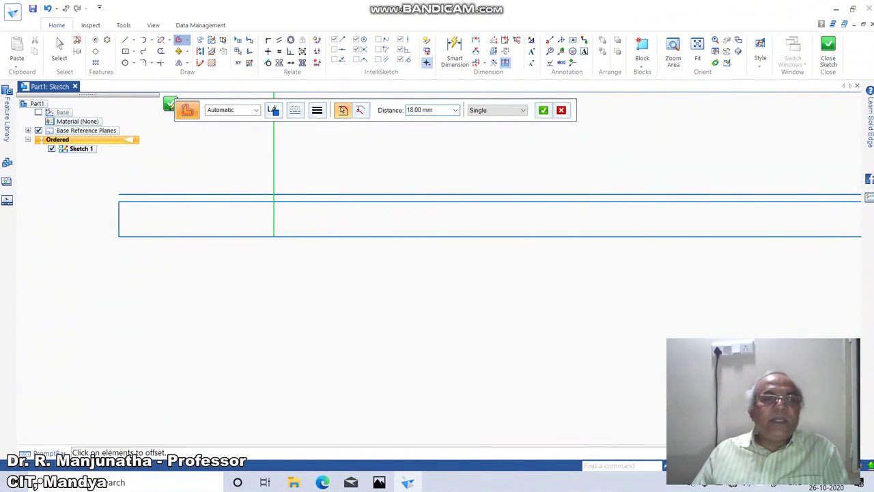
right_click(273, 168)
click(300, 168)
right_click(301, 168)
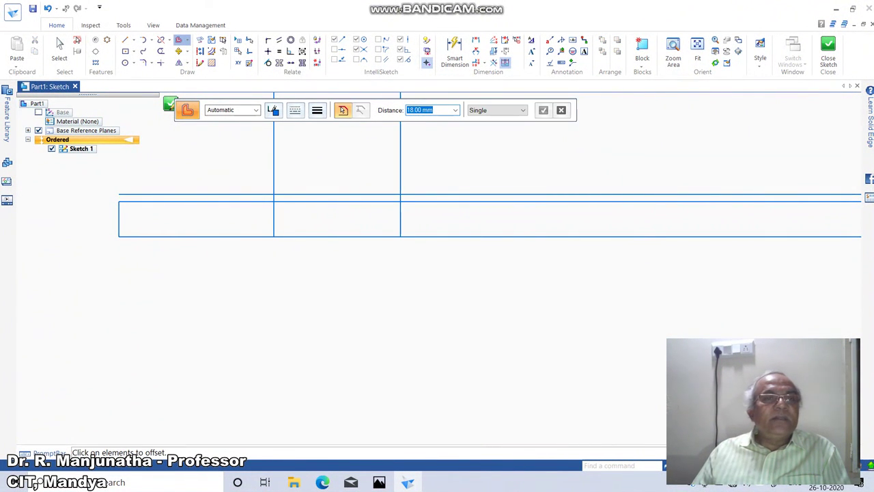
Trim the 5 mm and 6 mm offset lines to corners with the 22 mm vertical line, forming the first shoulder
click(161, 62)
click(229, 201)
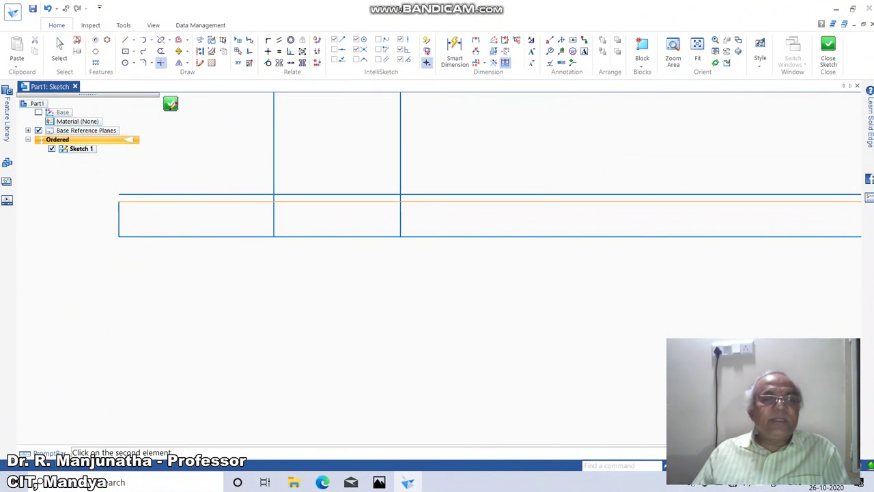
click(274, 184)
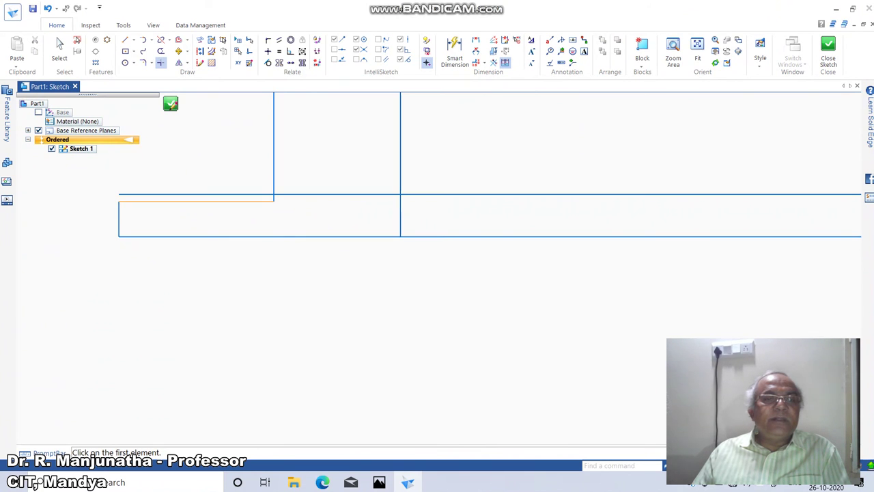
click(274, 172)
click(314, 194)
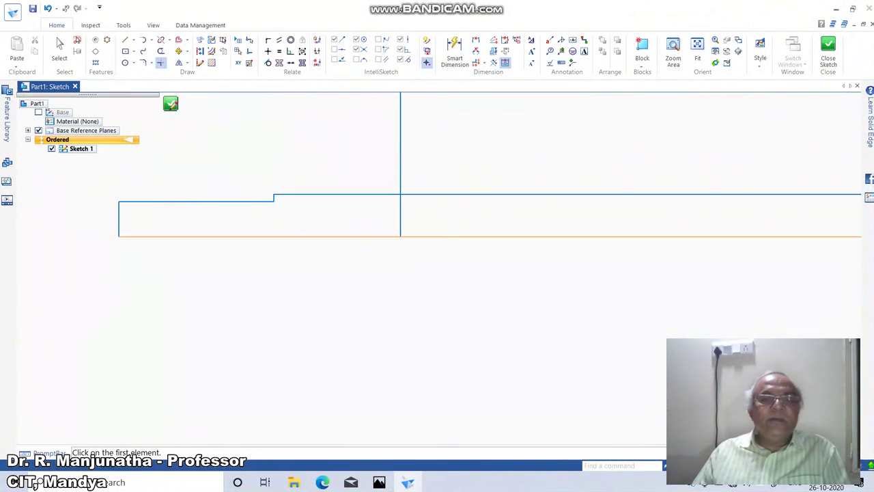
Check the drawing and offset the horizontal axis line 10 mm upward
click(379, 482)
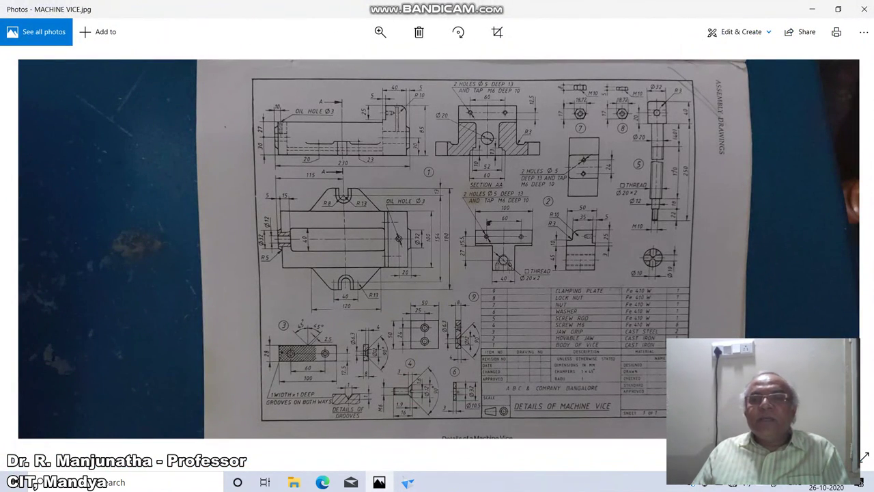
click(407, 483)
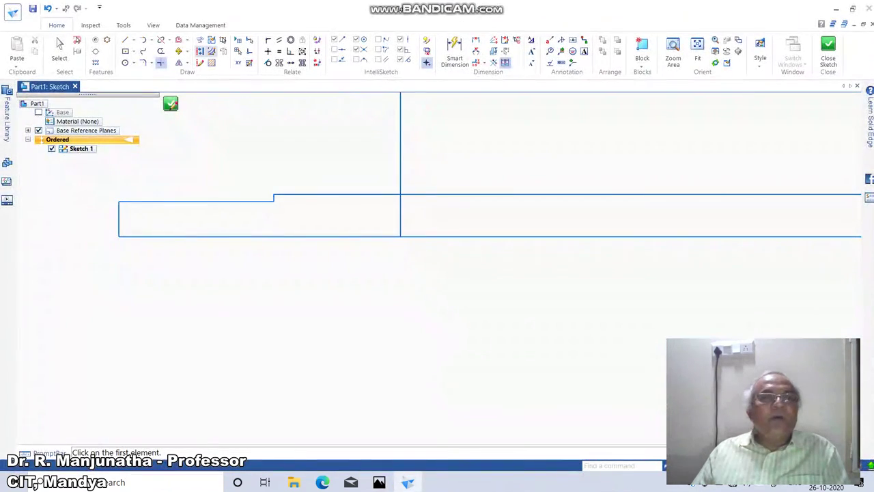
click(179, 41)
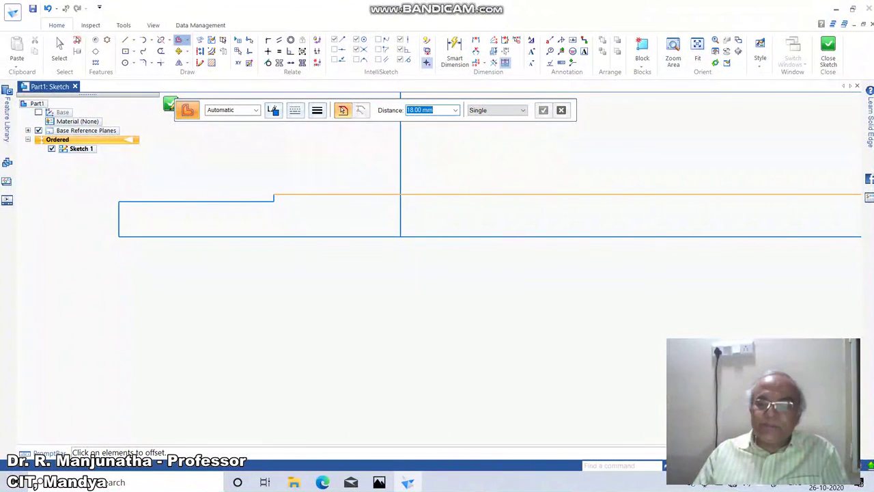
text(10)
key(Return)
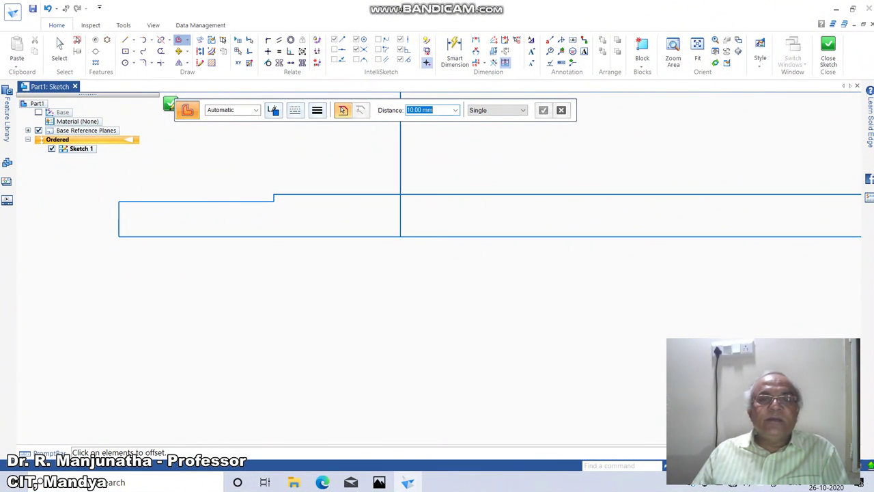
click(431, 237)
right_click(431, 237)
click(431, 227)
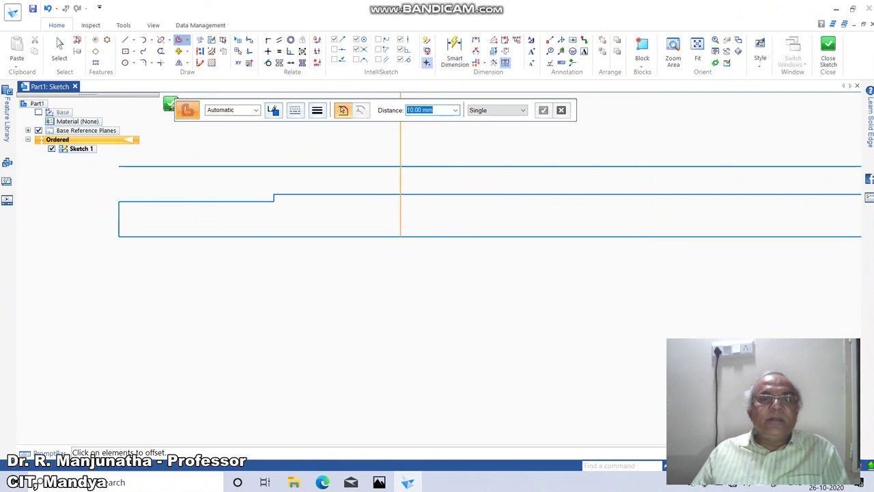
Trim the 6 mm and 10 mm offset lines to corners with the 18 mm vertical line, forming the second shoulder
click(161, 63)
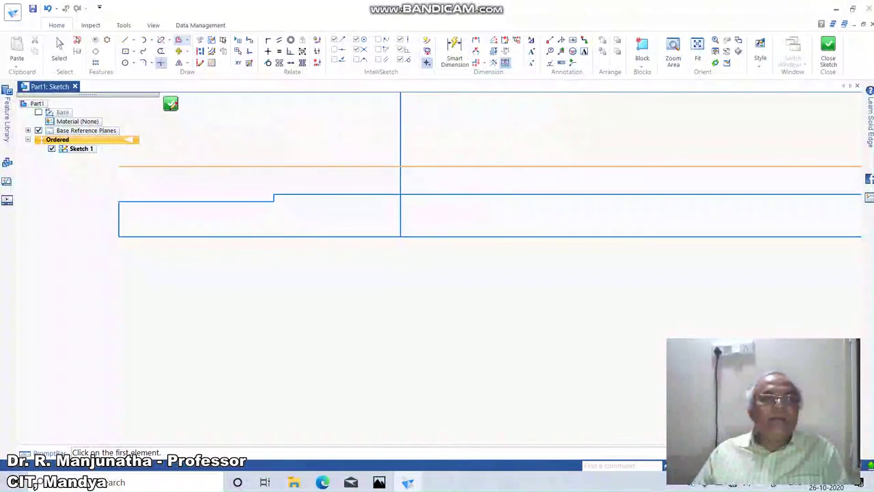
click(400, 178)
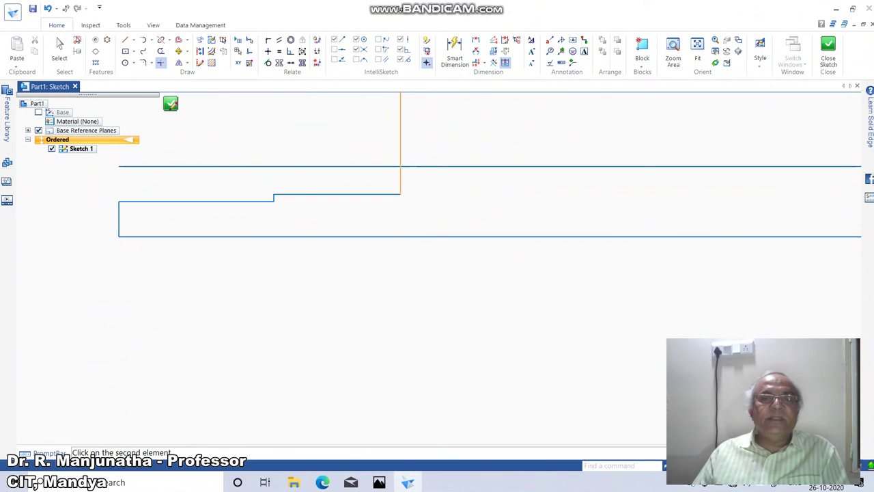
click(437, 166)
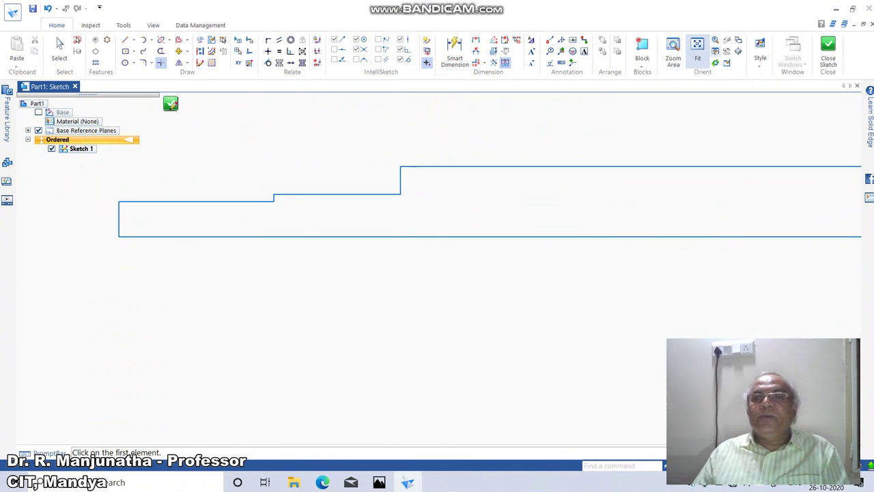
click(697, 44)
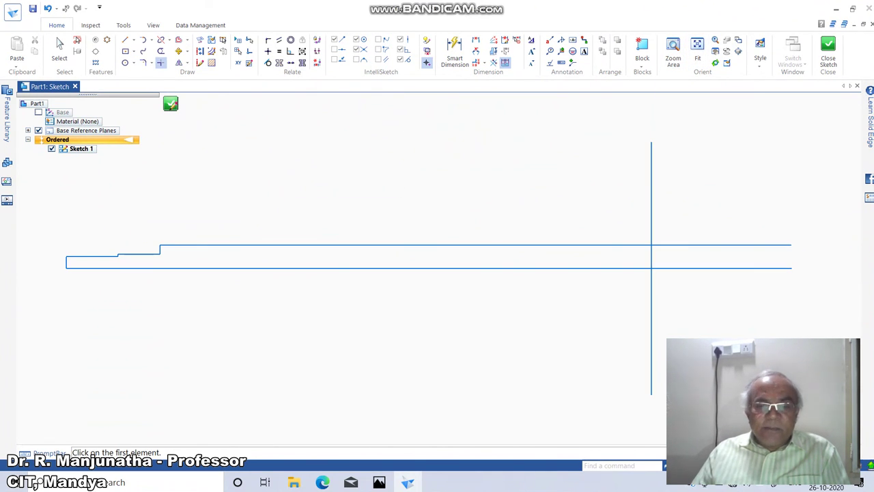
Check the drawing and offset the horizontal axis line 16 mm upward for the rod's head
click(379, 482)
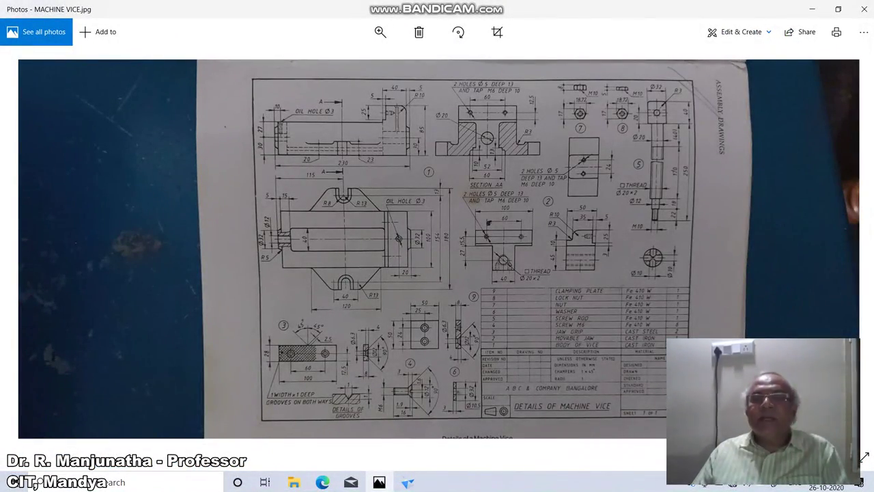
click(407, 483)
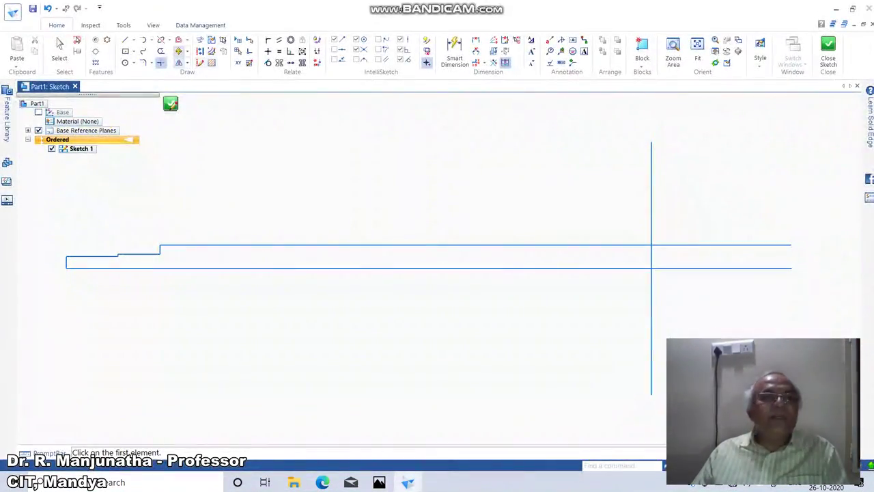
click(179, 41)
text(1)
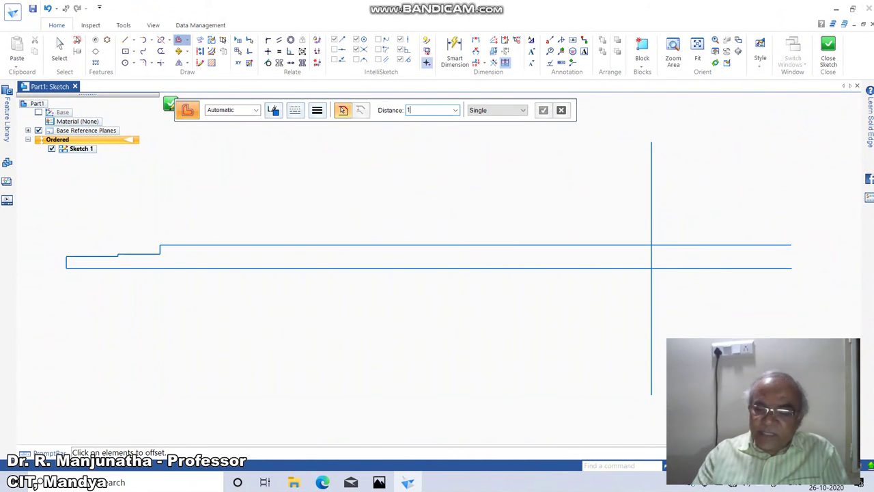
text(6)
key(Return)
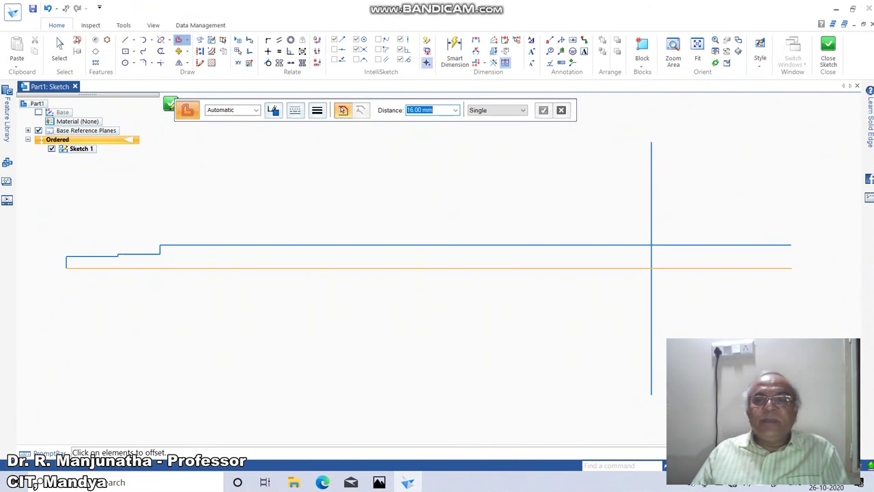
click(438, 268)
right_click(437, 269)
click(438, 231)
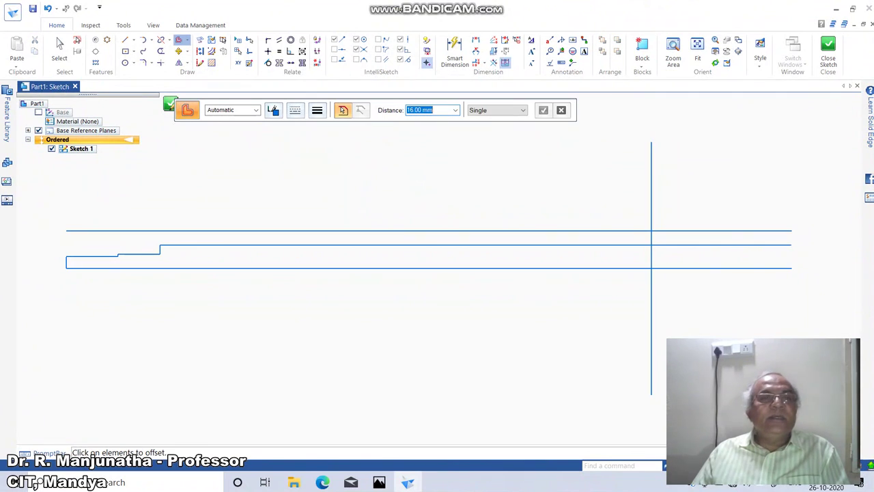
Check the drawing's head length and offset the remaining full-height vertical line 40 mm to the right
click(379, 482)
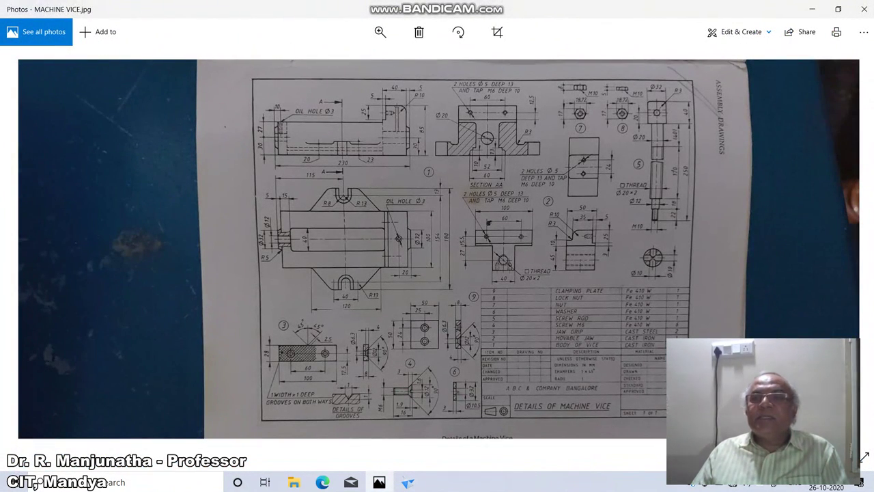
click(408, 482)
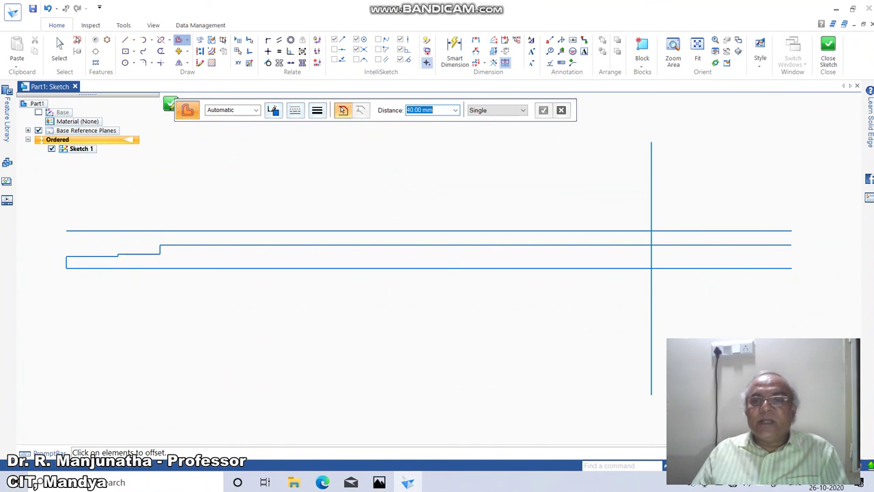
click(651, 200)
right_click(652, 200)
click(731, 200)
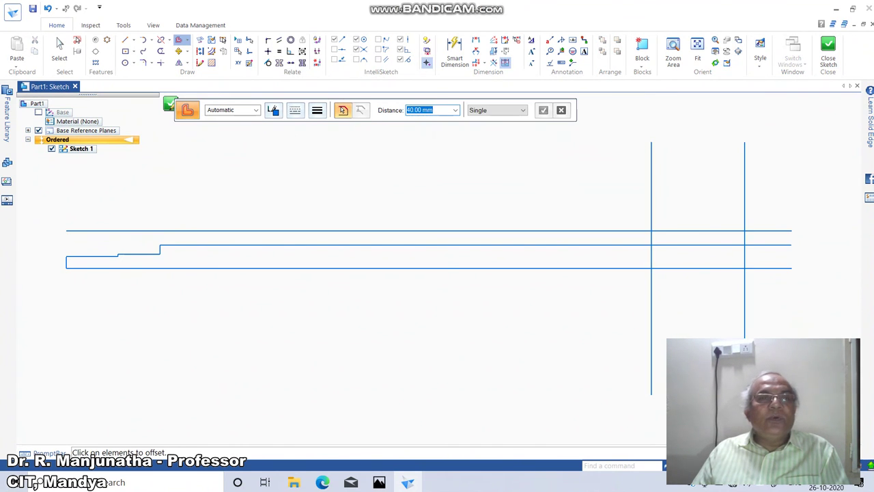
Trim the 10 mm, 16 mm, vertical and axis lines to corners, closing the head at the rod's right end
click(161, 62)
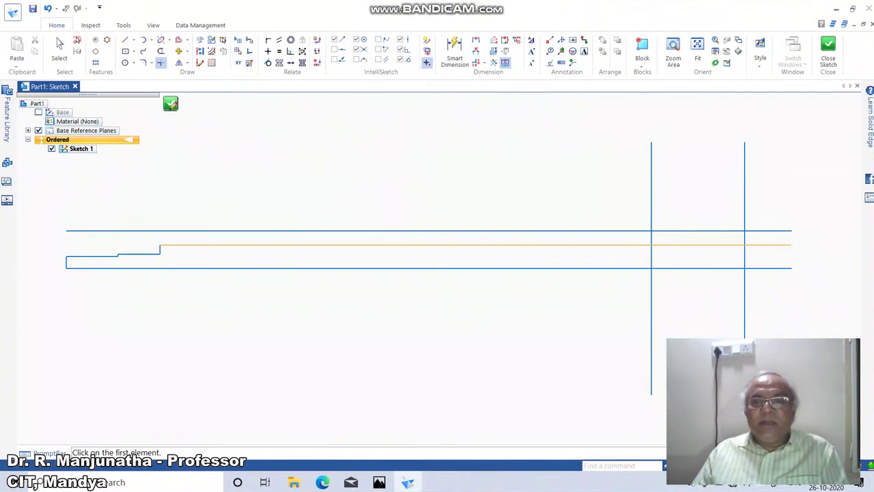
click(652, 237)
click(651, 238)
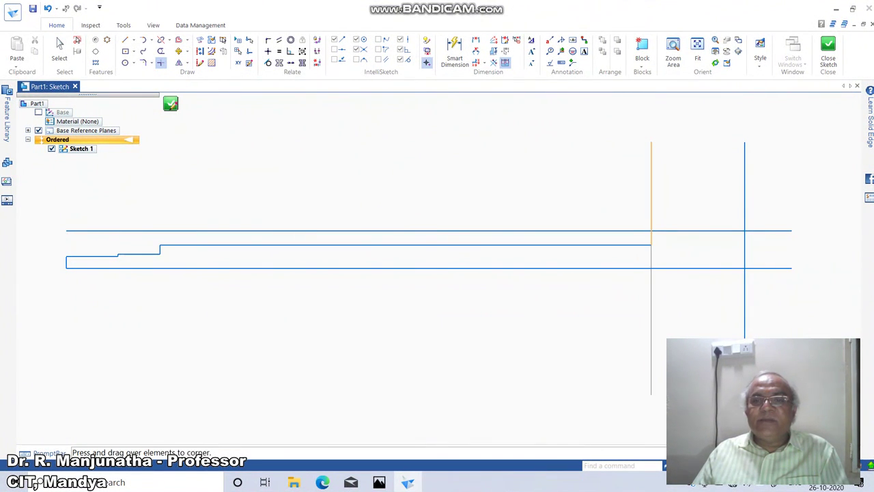
click(677, 230)
click(697, 231)
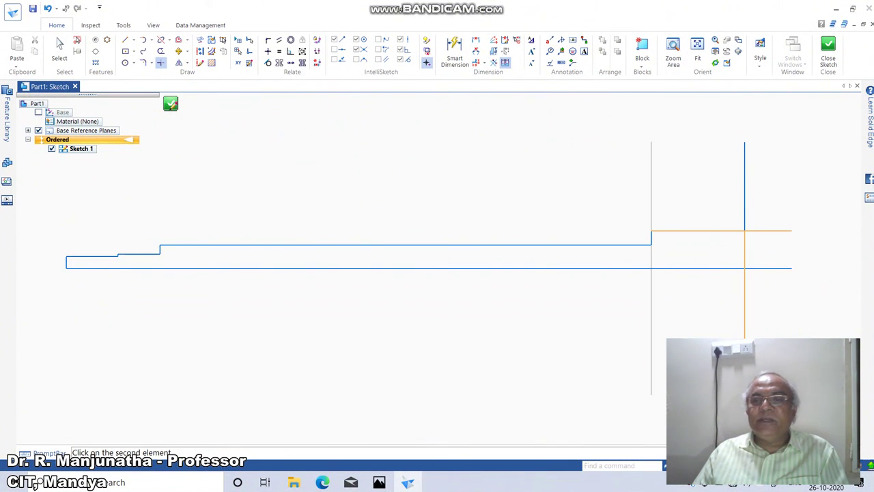
click(745, 249)
click(744, 252)
click(724, 267)
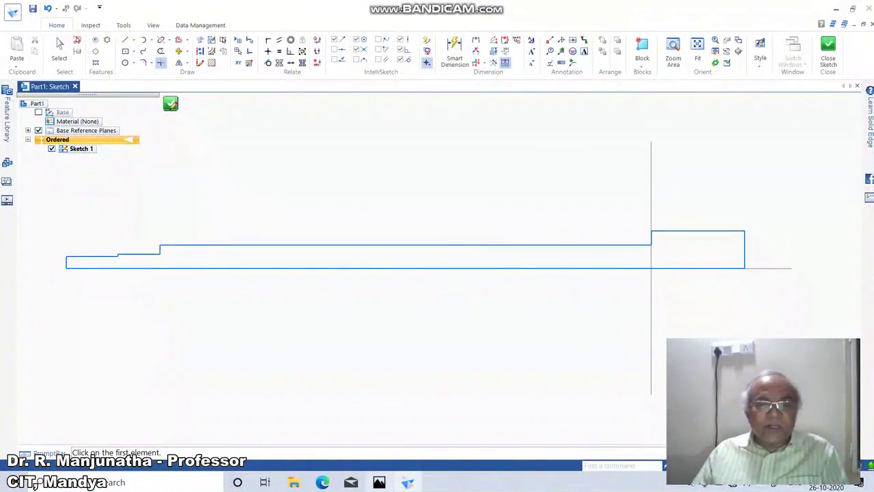
Check the drawing and fillet the head's upper outer corner with a 3 mm radius
click(380, 482)
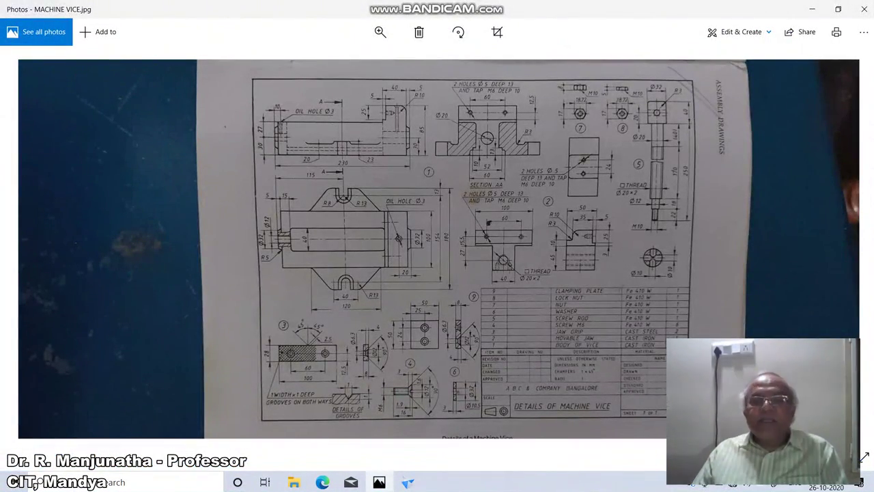
click(408, 482)
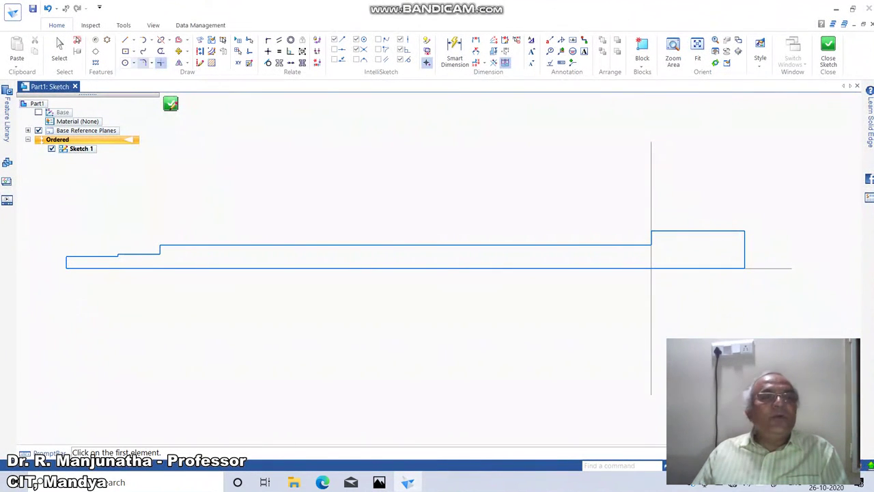
click(151, 63)
click(164, 76)
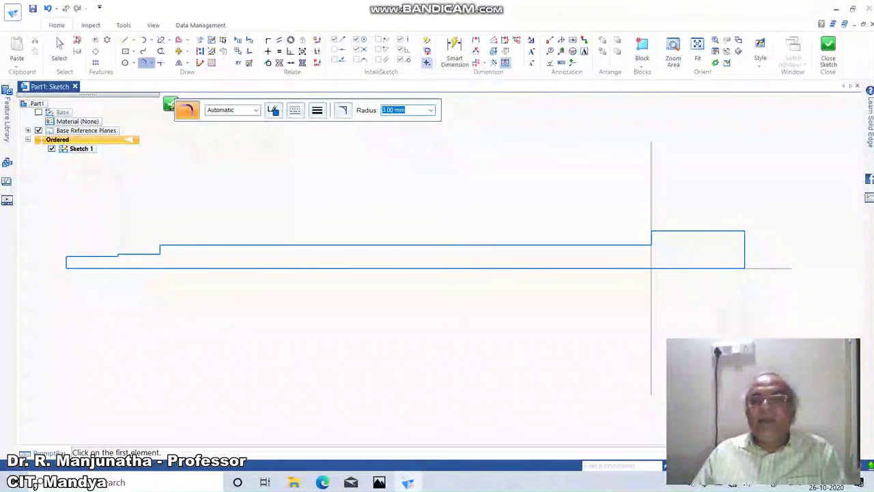
click(697, 231)
click(745, 248)
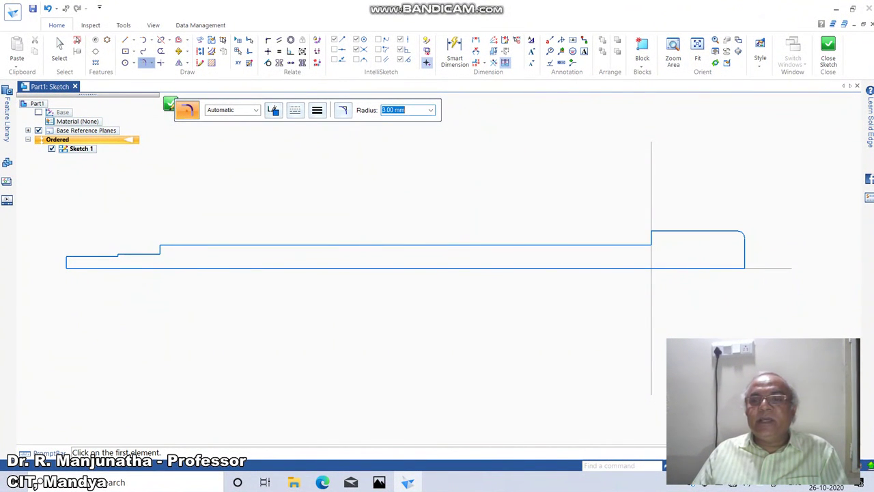
Close the finished sketch and revolve the stepped half-profile a full turn about its long axis line into a solid rod
click(829, 51)
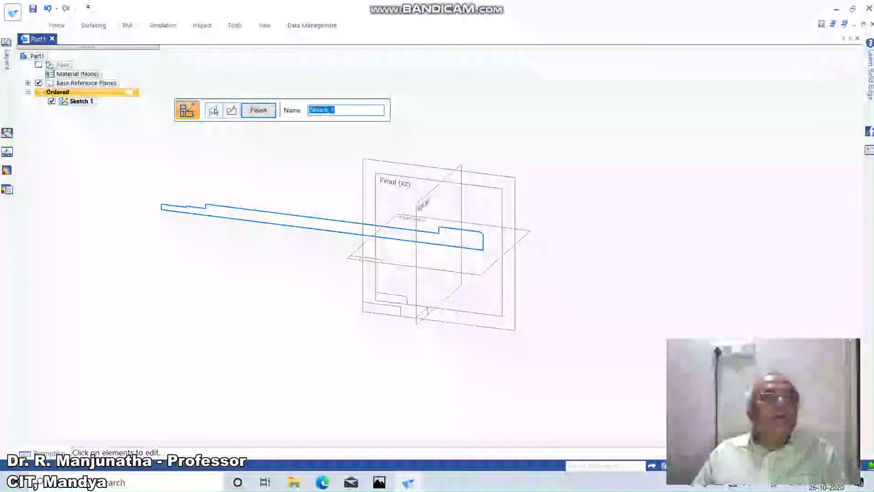
click(279, 47)
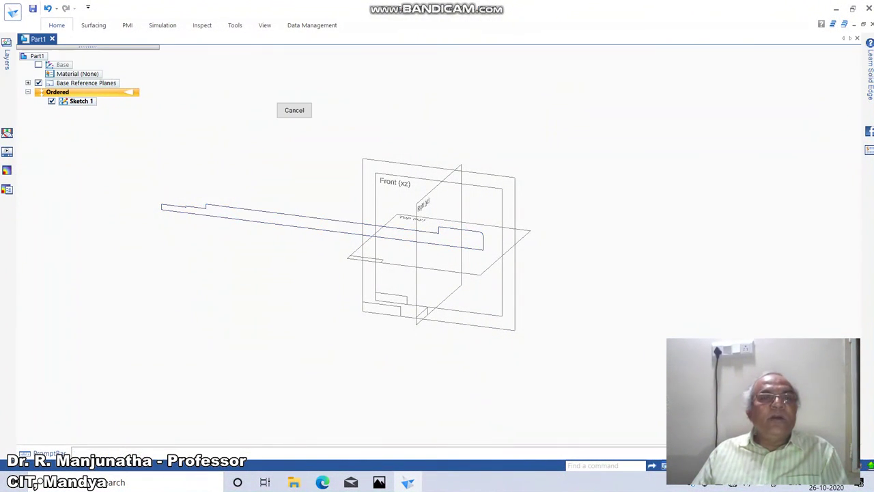
click(321, 219)
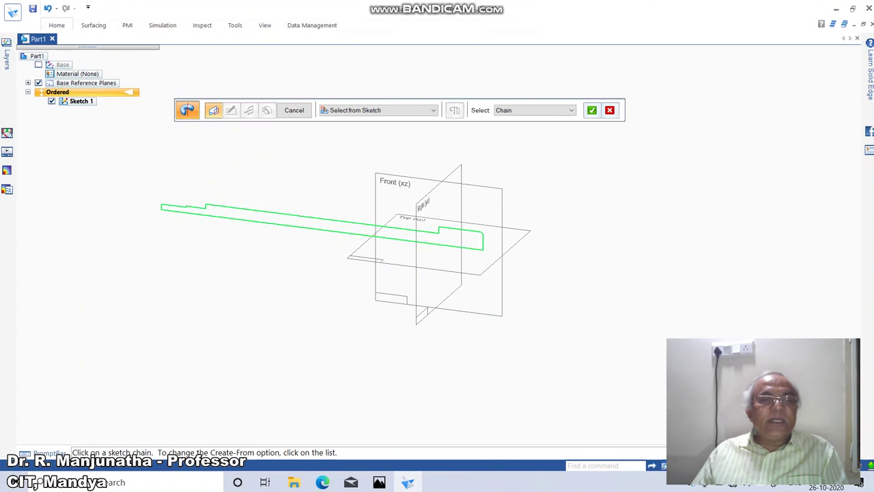
key(Return)
click(321, 230)
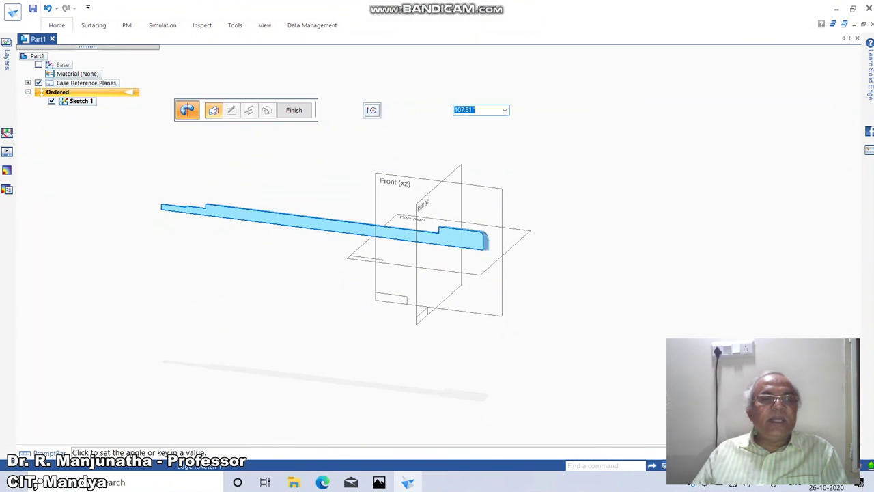
click(398, 110)
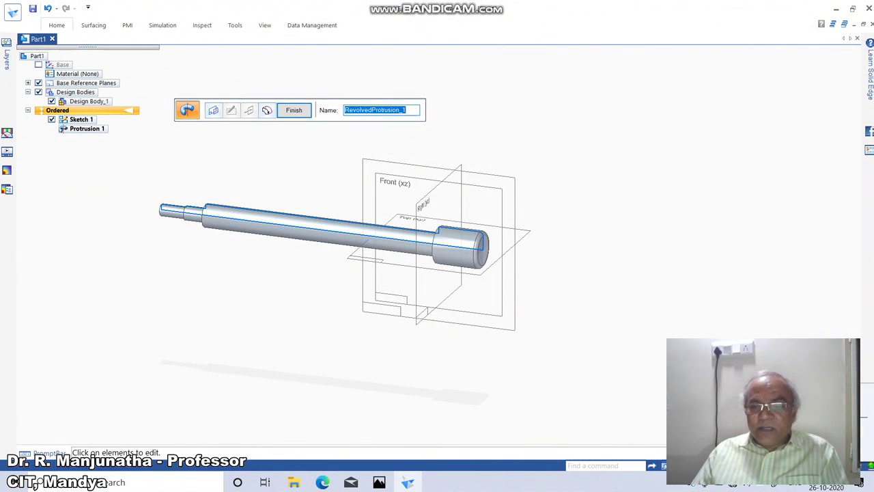
click(742, 465)
drag(355, 300, 383, 329)
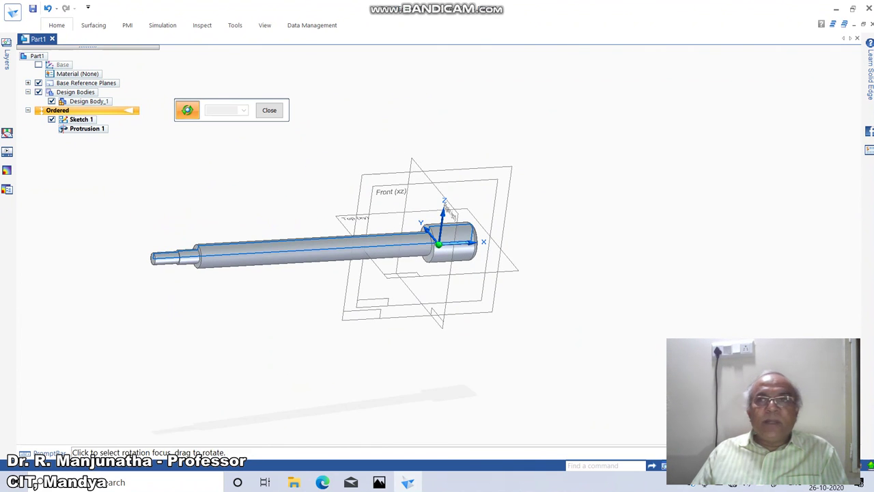
key(Escape)
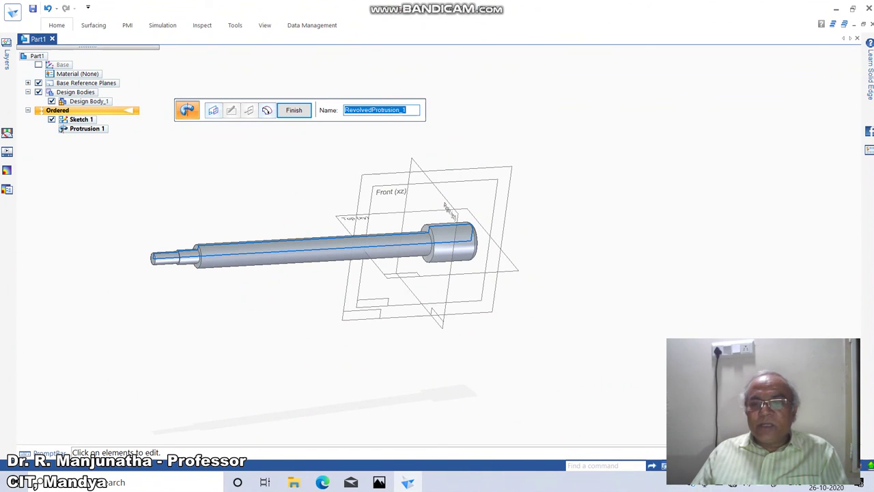
Check the drawing and add an ISO Metric M10 standard thread over the full length of the rod's smallest end cylinder
click(379, 482)
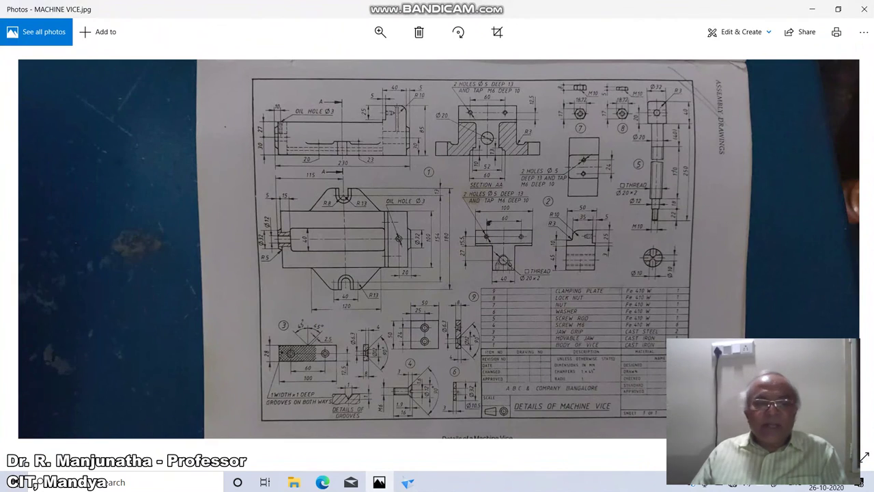
click(407, 483)
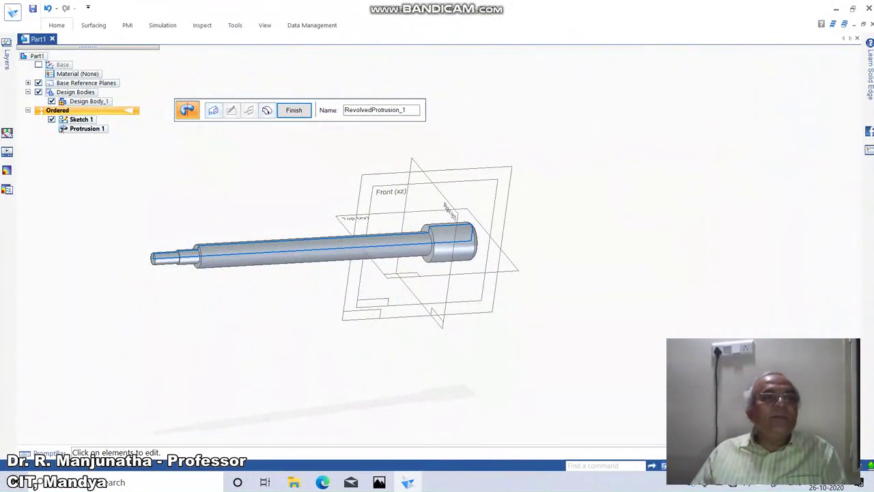
click(57, 26)
click(330, 63)
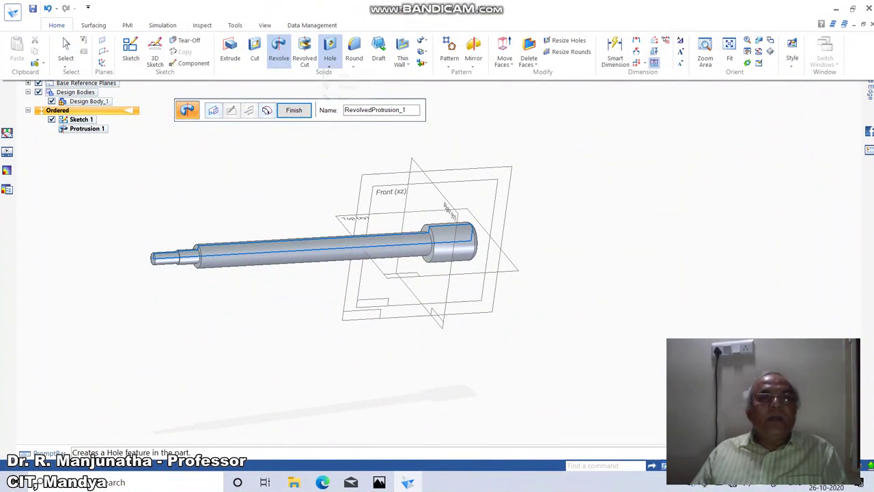
click(330, 66)
click(346, 86)
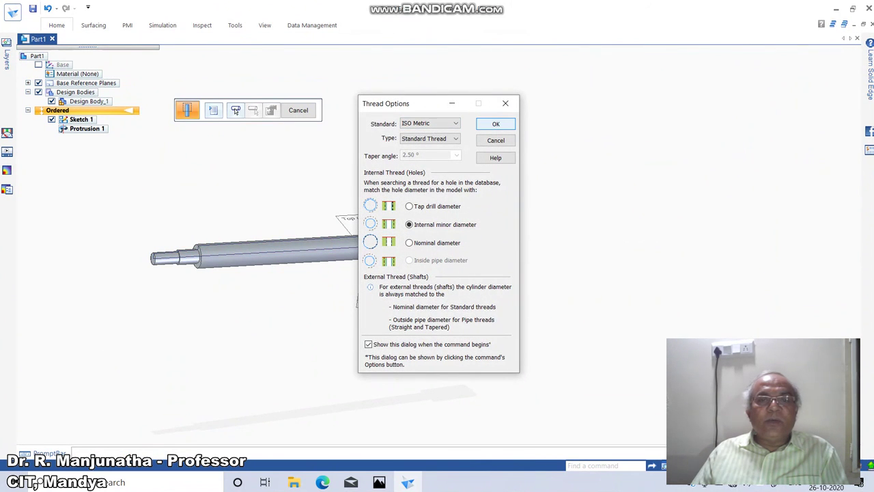
key(Return)
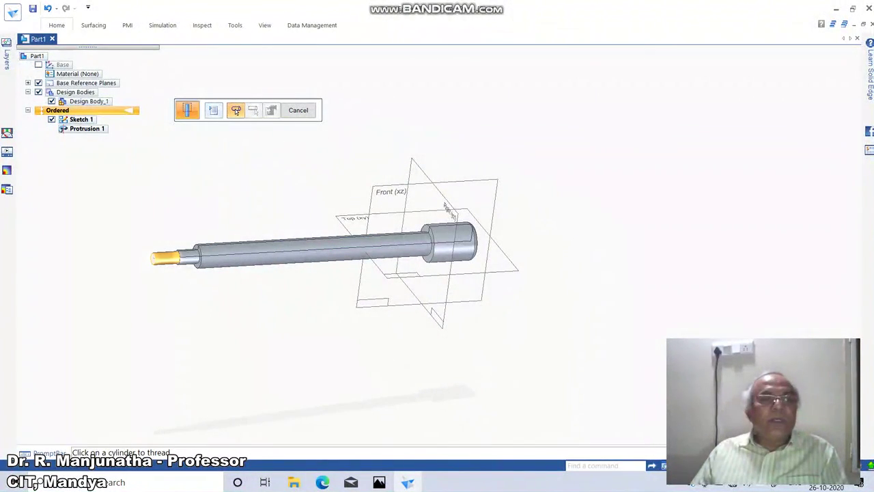
click(253, 110)
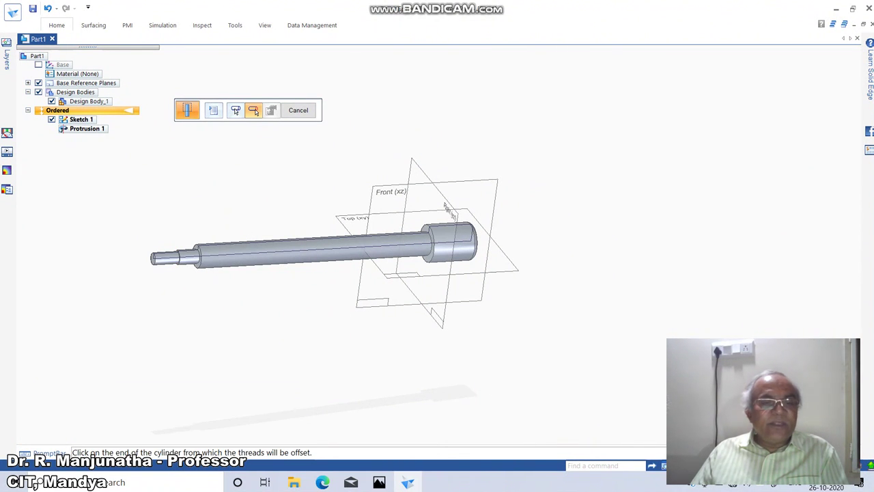
click(176, 257)
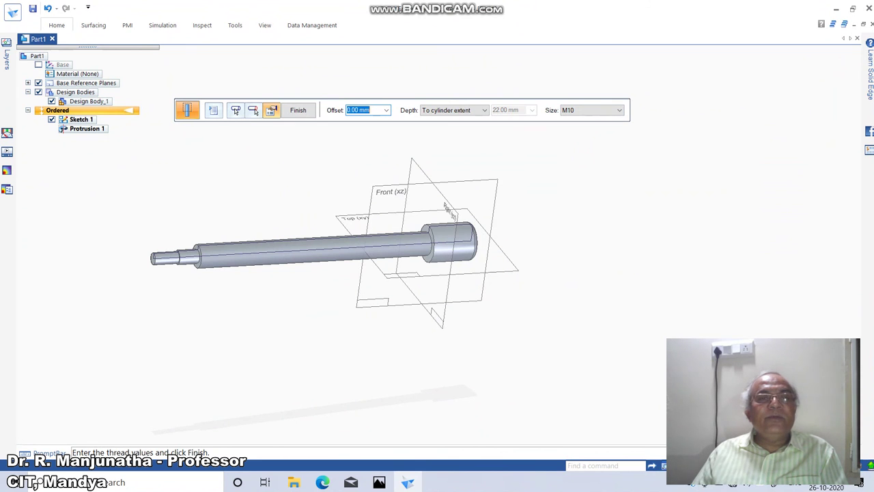
click(298, 110)
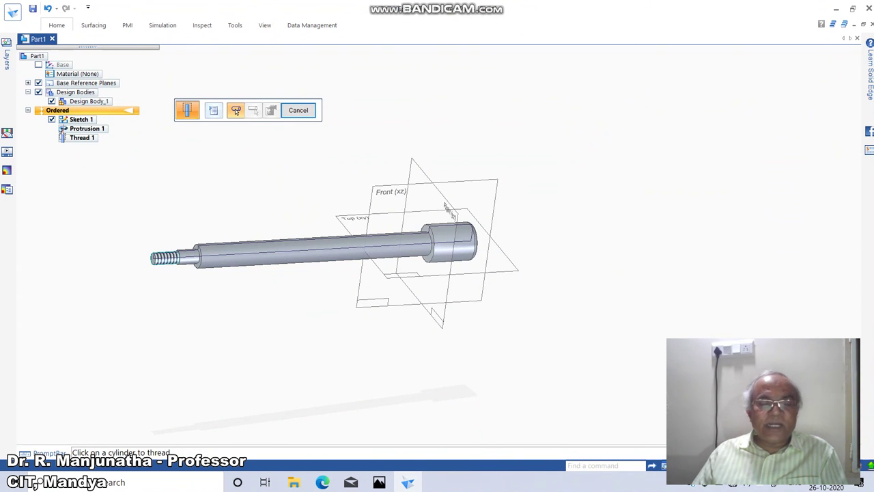
Check the drawing and thread the 20 mm shank as M20 x 2, offset 40 mm from the head, to the cylinder's extent
click(379, 482)
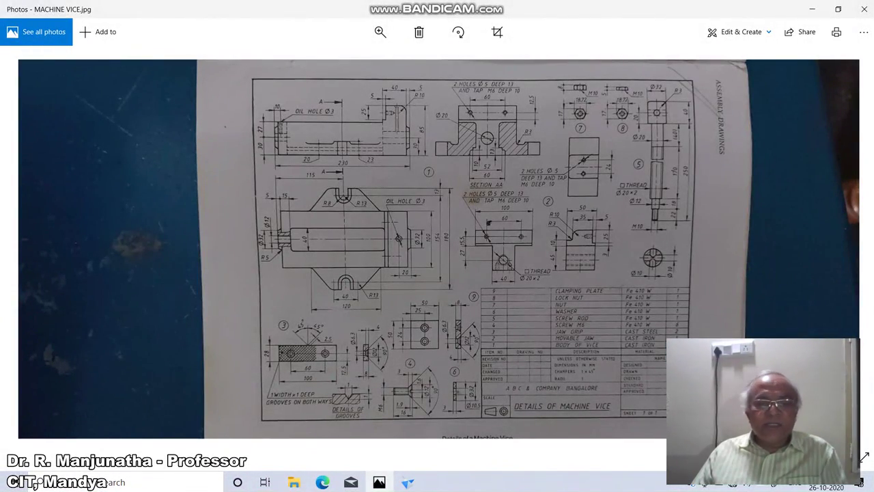
click(408, 482)
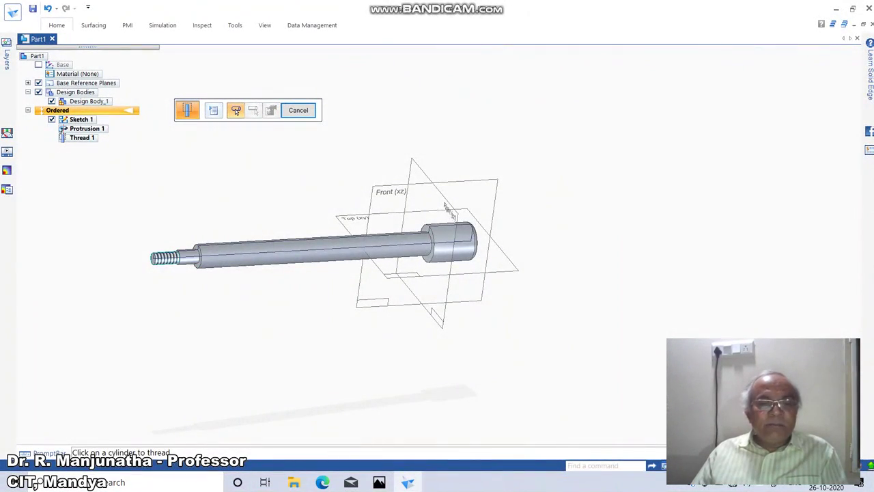
click(379, 482)
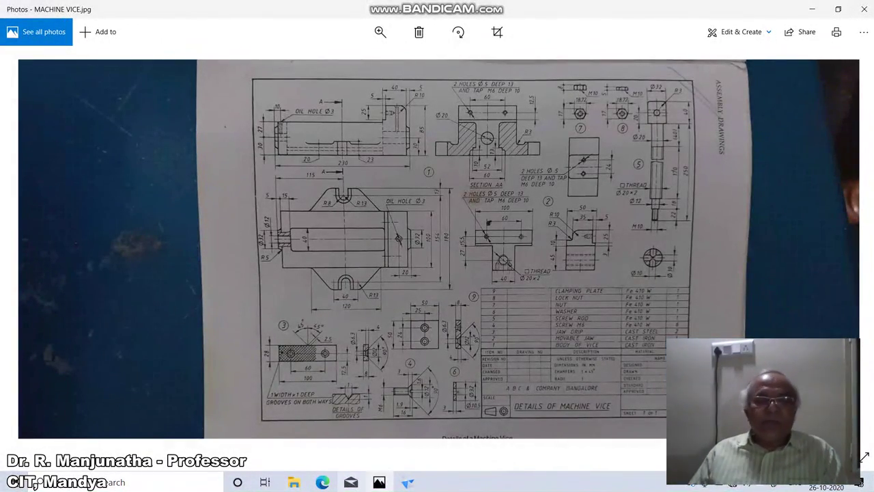
click(408, 482)
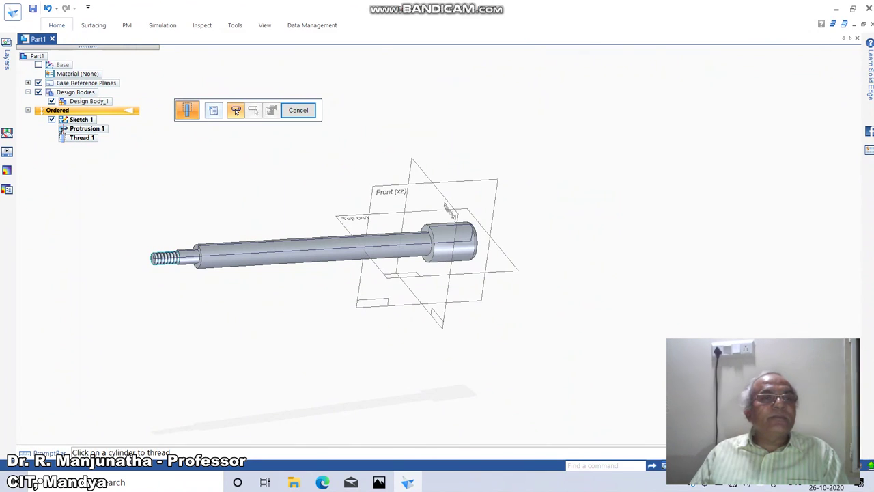
click(57, 25)
click(330, 67)
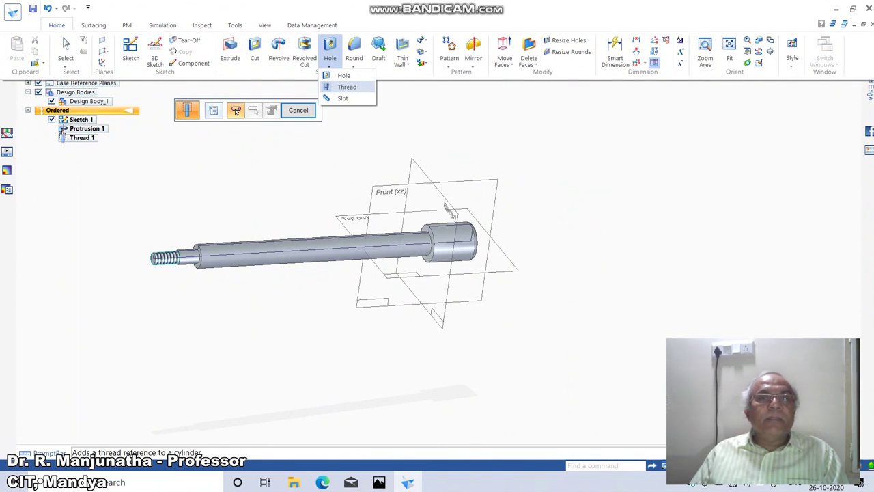
click(347, 86)
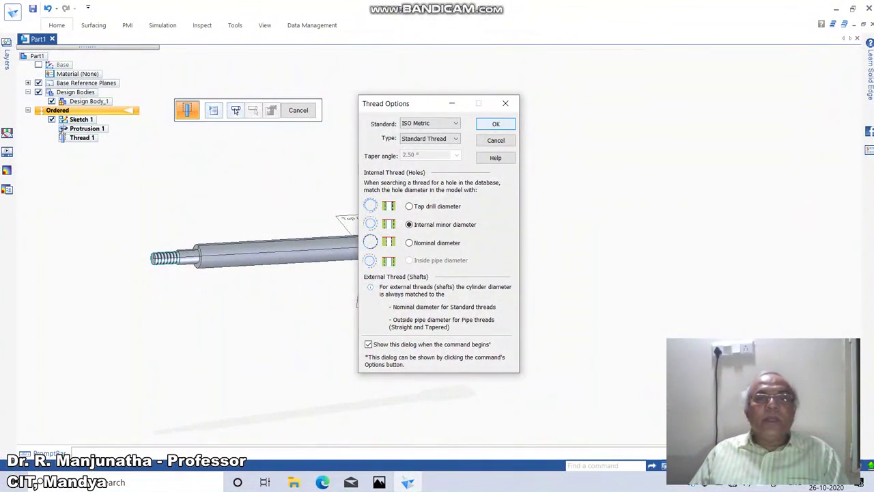
click(496, 124)
click(317, 249)
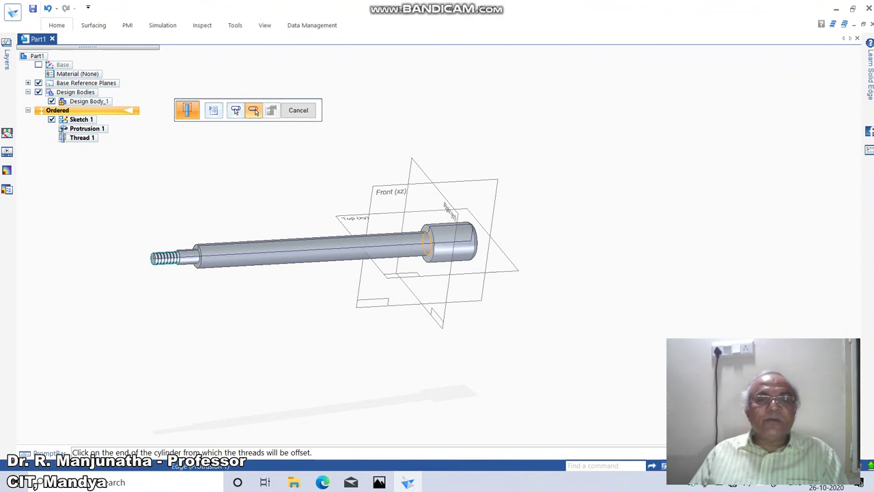
click(427, 245)
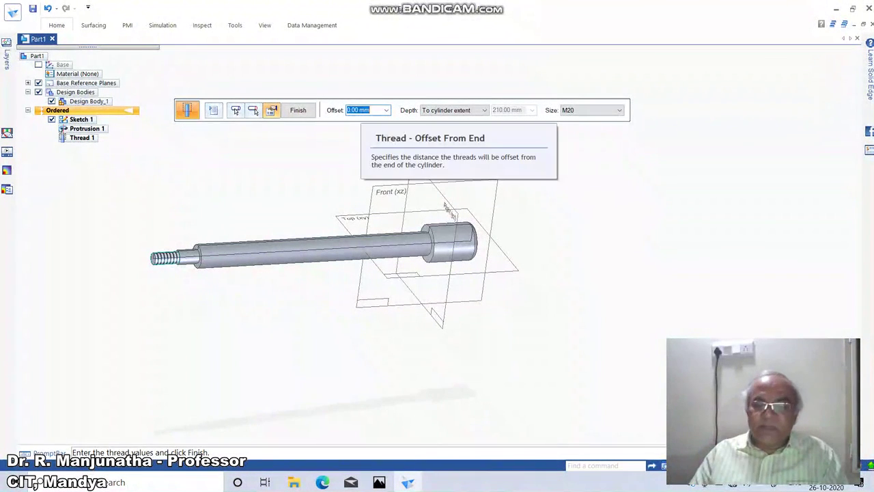
text(40)
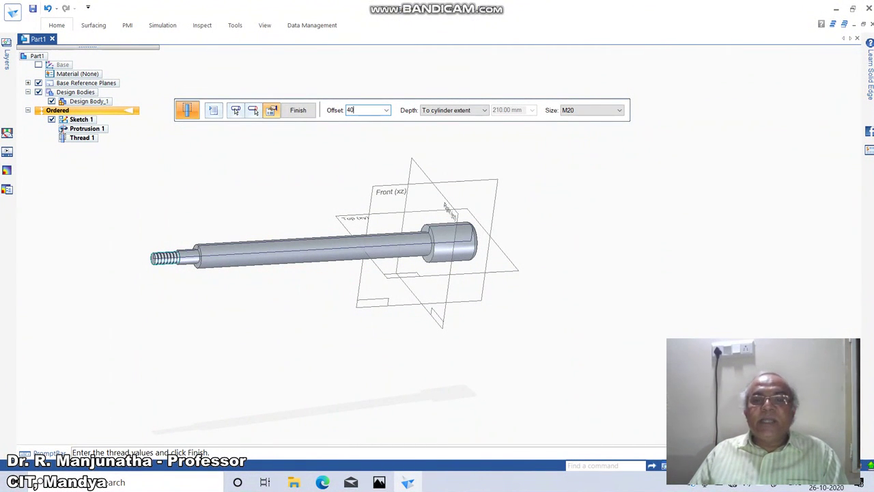
click(619, 110)
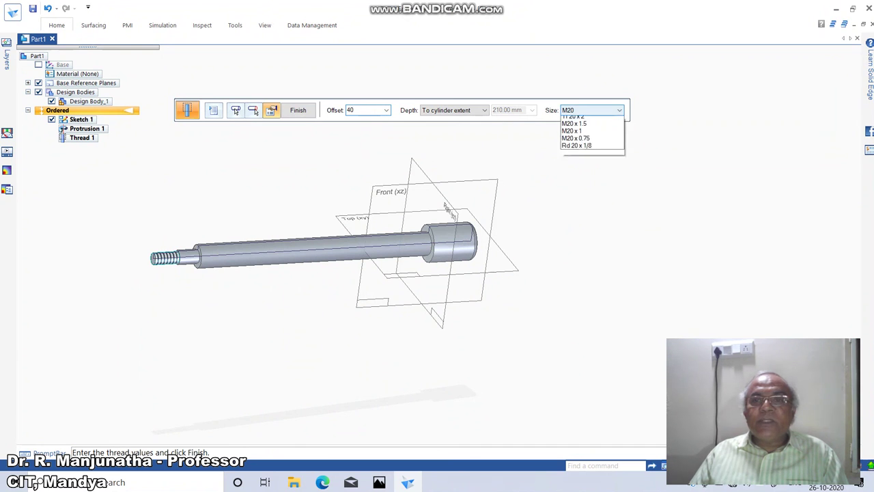
click(580, 135)
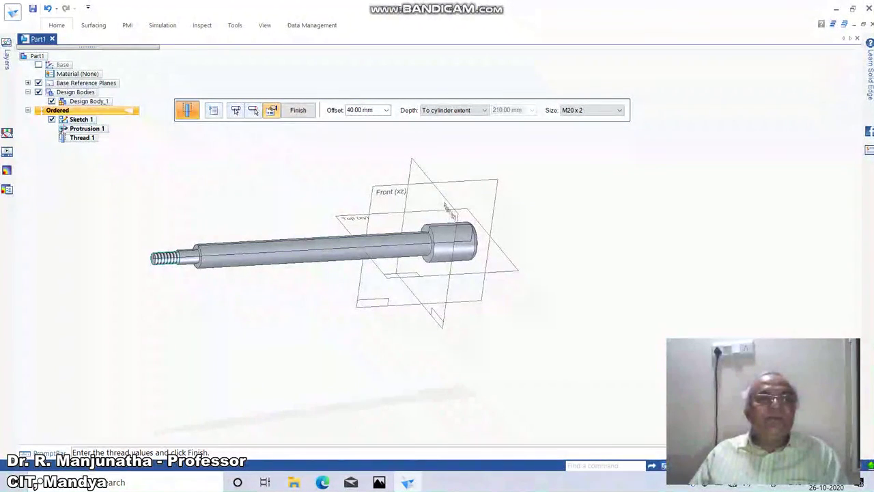
click(298, 110)
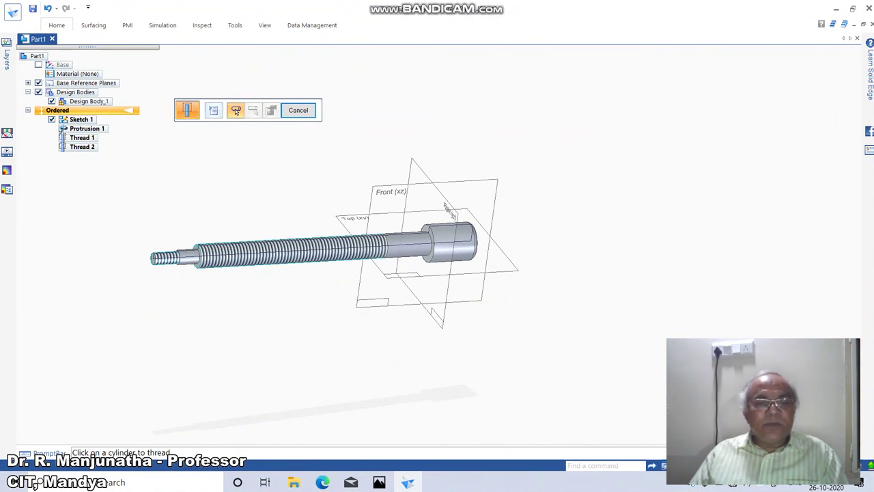
Check the drawing, leave the Thread command and delete the M20 x 2 thread from the rod's main shank
click(379, 482)
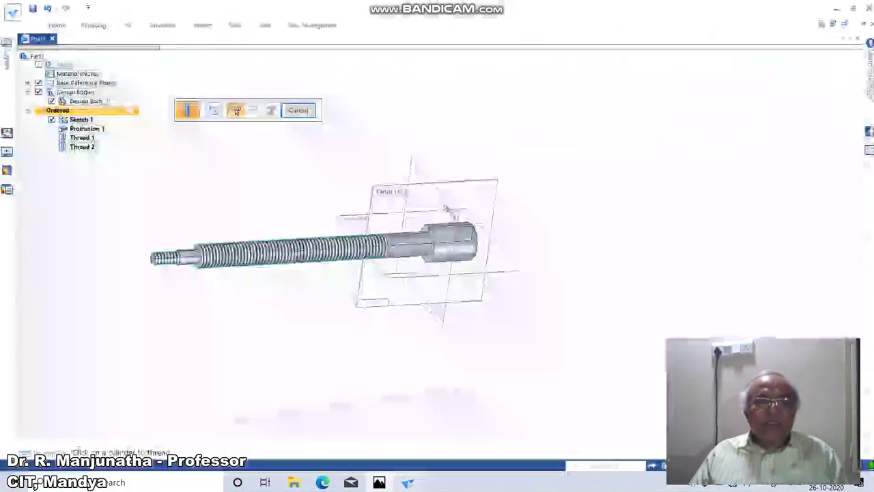
click(408, 482)
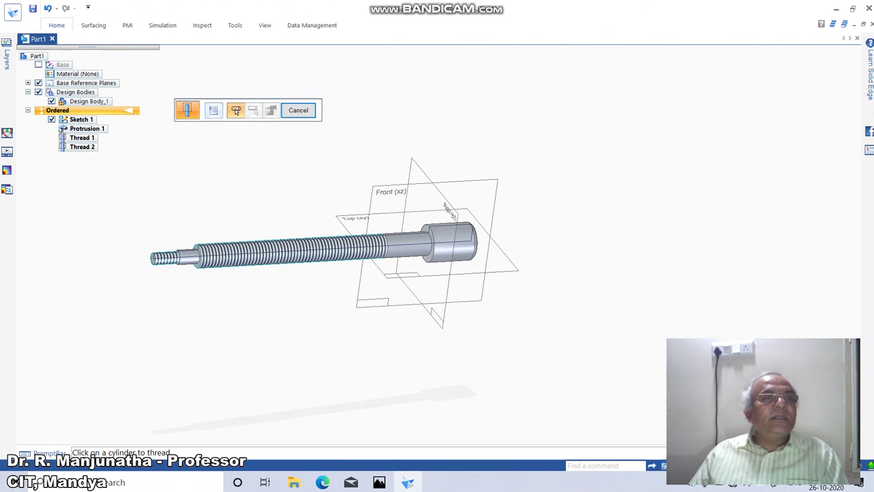
click(298, 110)
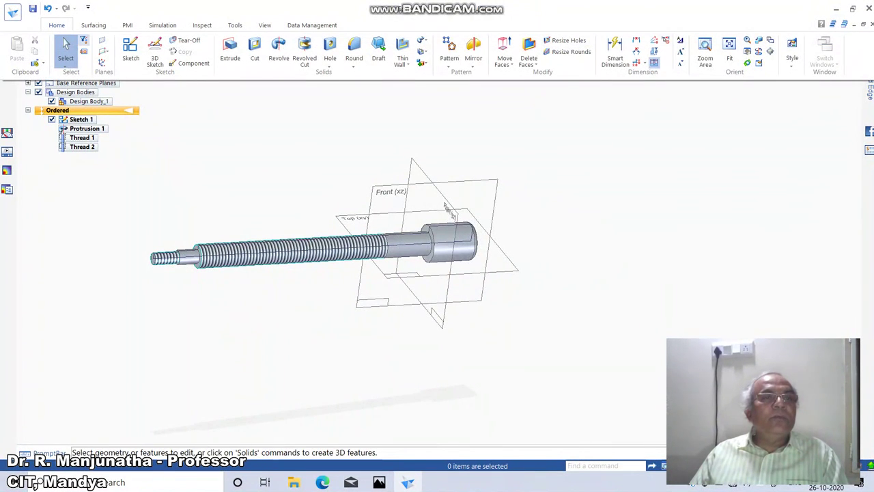
click(66, 60)
click(81, 76)
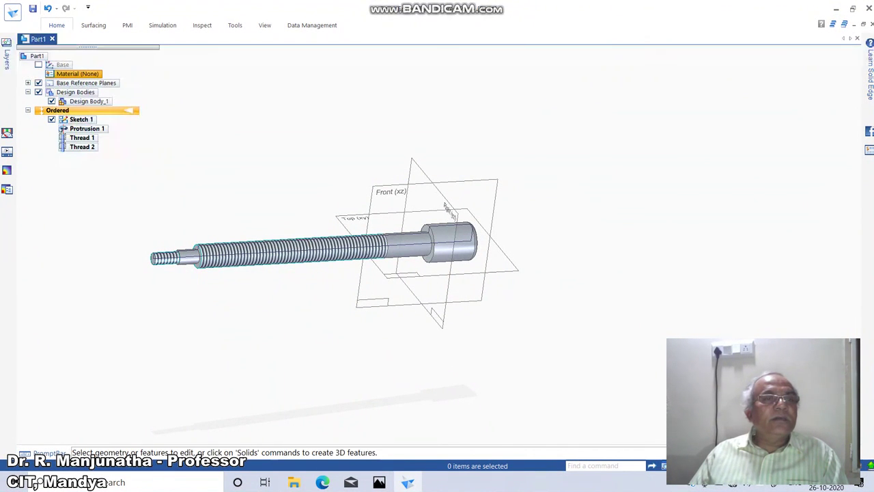
click(57, 25)
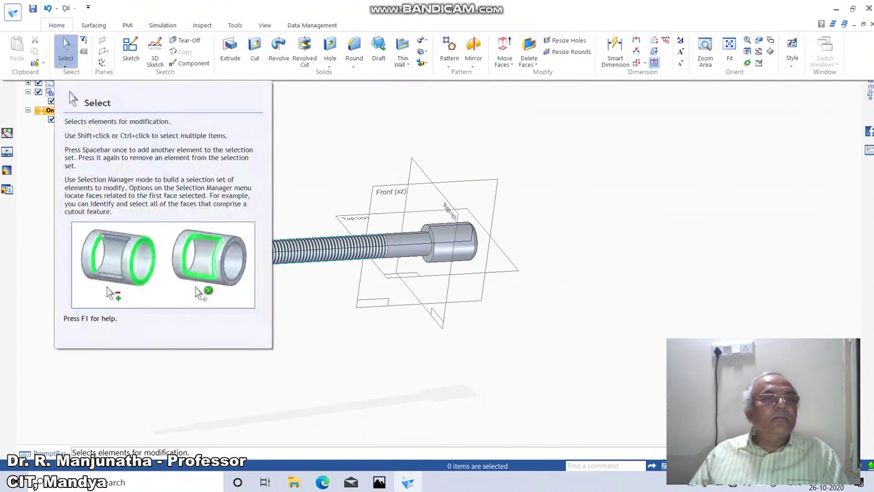
click(66, 49)
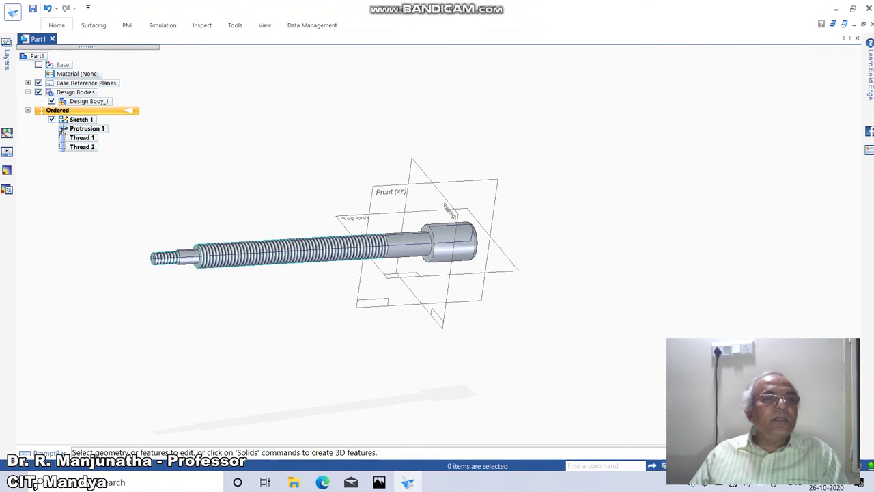
click(82, 146)
right_click(82, 148)
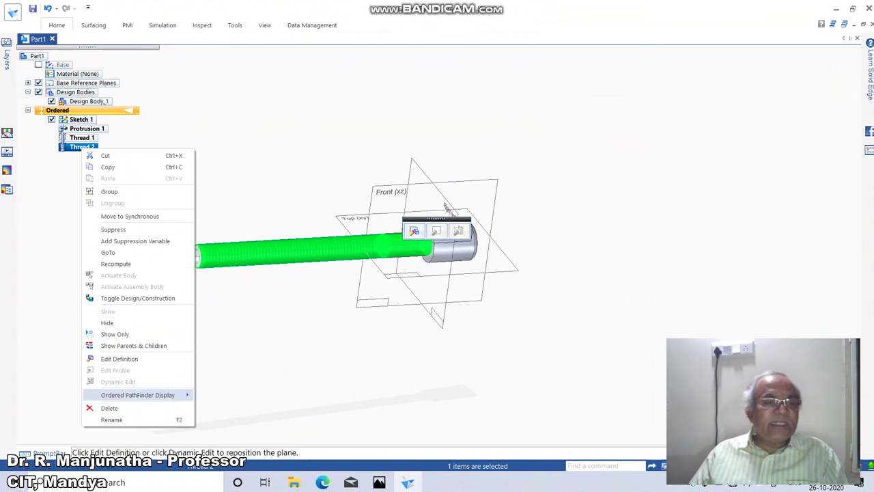
click(109, 407)
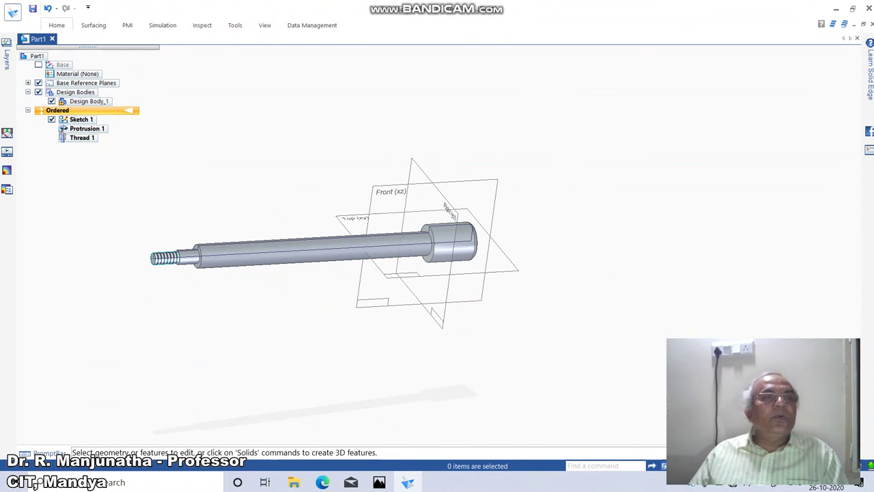
Thread the rod's 20 mm shank as Tr 20 x 2, offset 40 mm from the head end, to the cylinder's extent
click(57, 26)
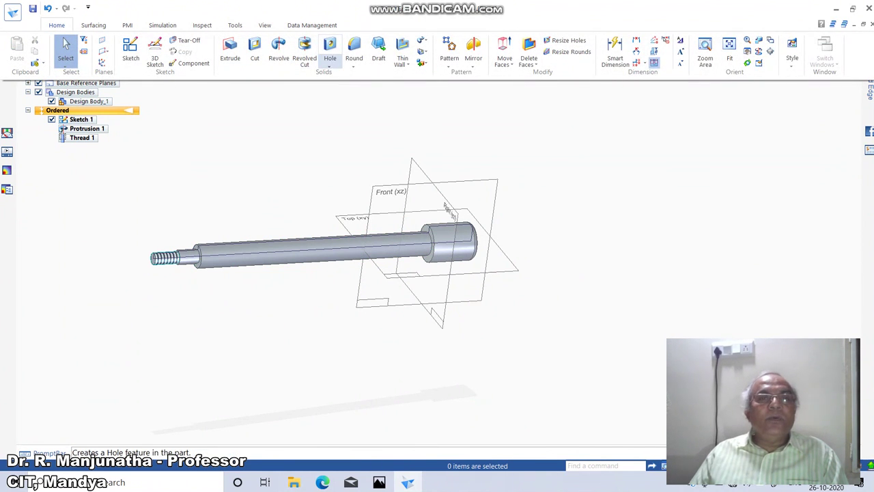
click(330, 64)
click(347, 87)
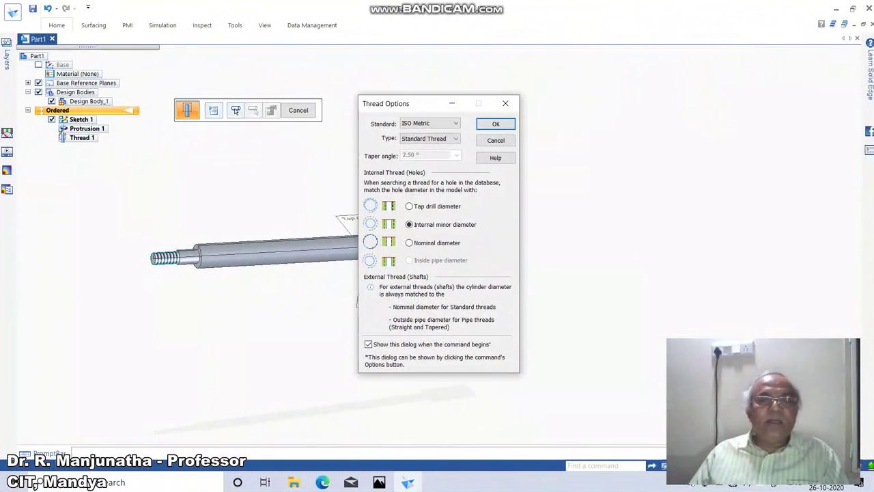
key(Return)
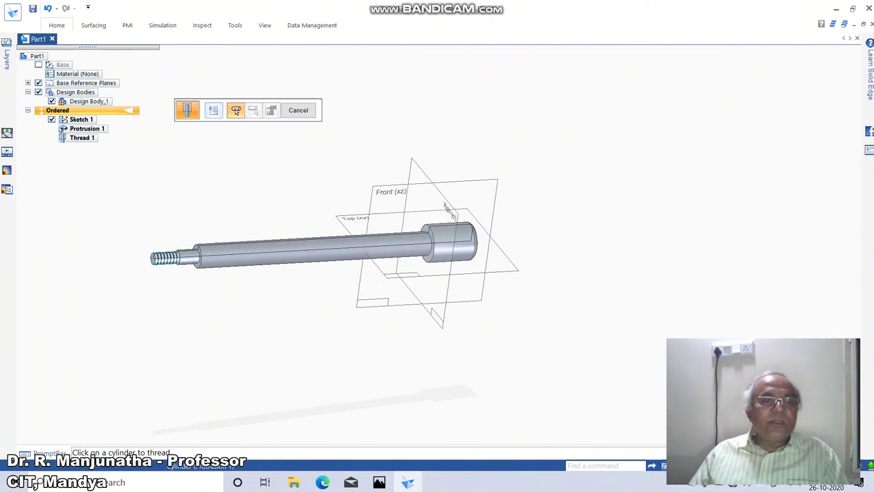
click(254, 111)
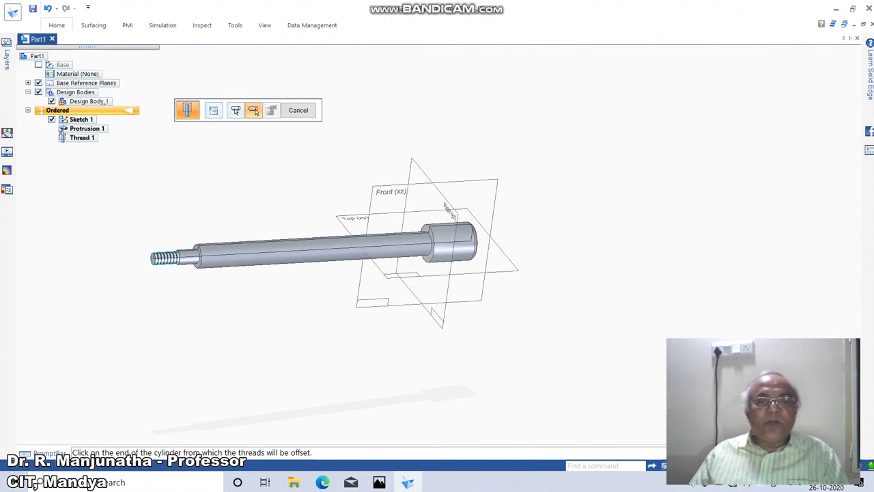
click(426, 245)
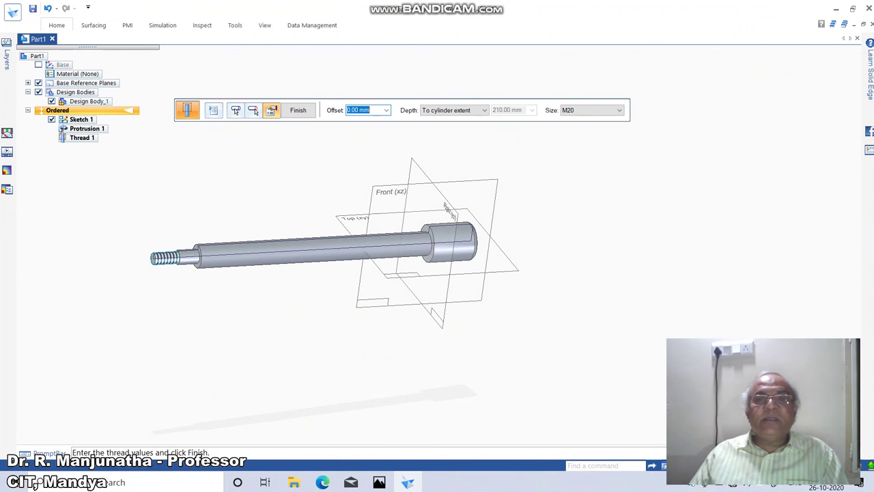
click(619, 110)
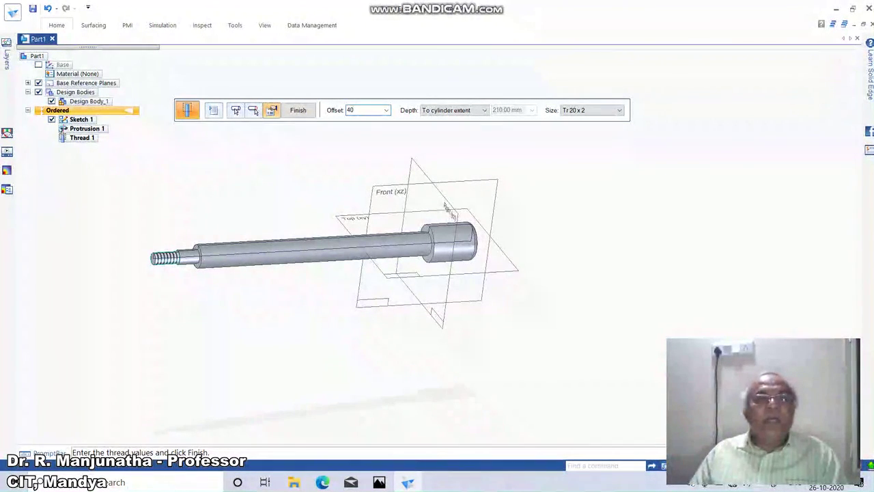
click(298, 110)
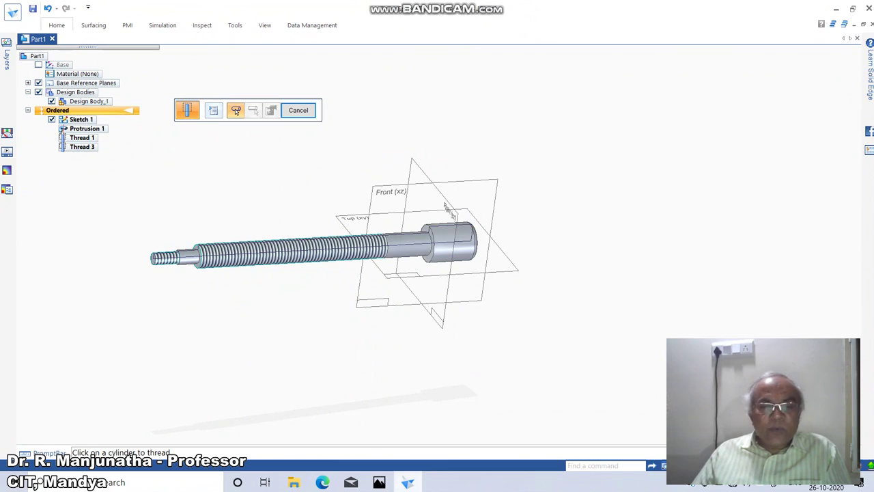
Check the drawing and start a Hole on a plane parallel to the Top (xy) plane, 16 mm above it
key(alt+Tab)
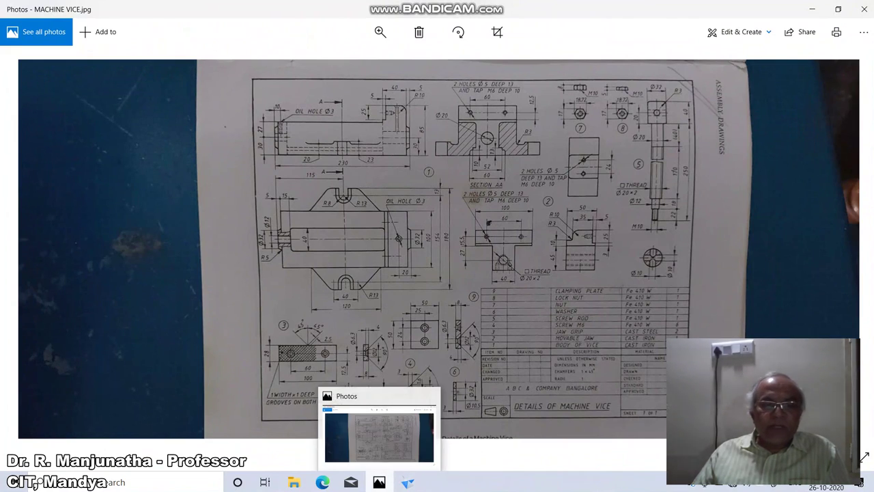
click(407, 482)
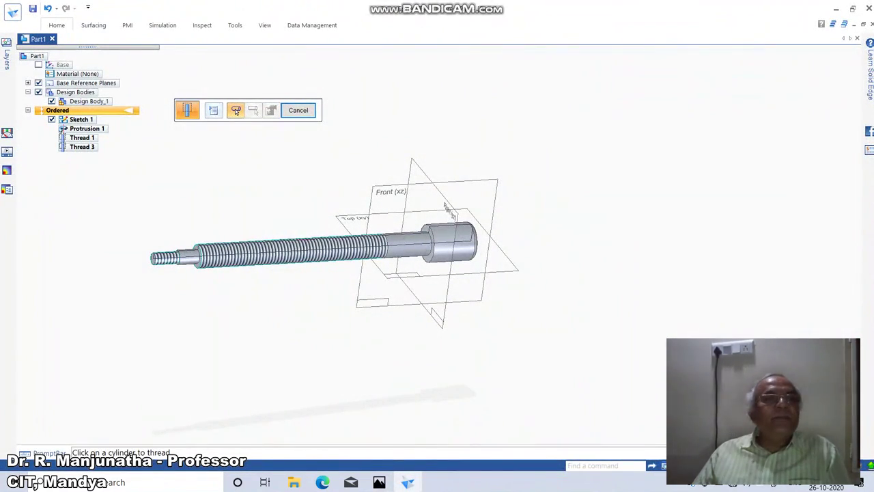
click(57, 25)
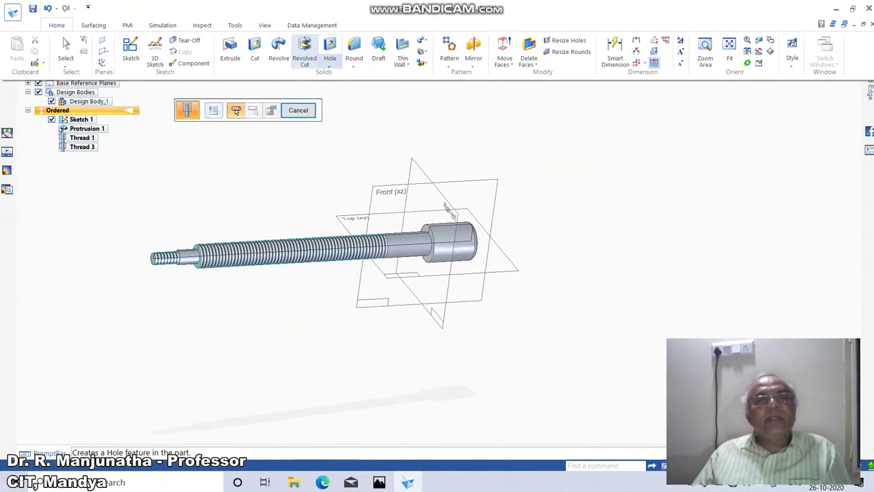
click(330, 51)
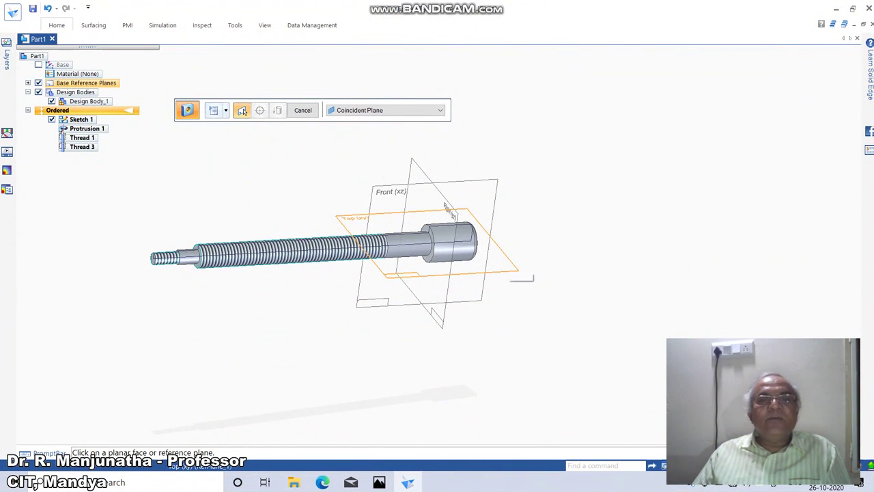
click(441, 109)
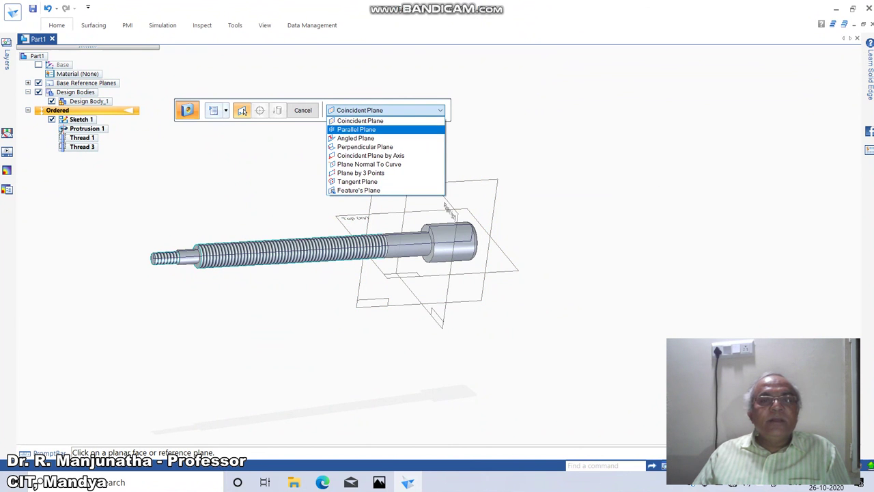
click(369, 130)
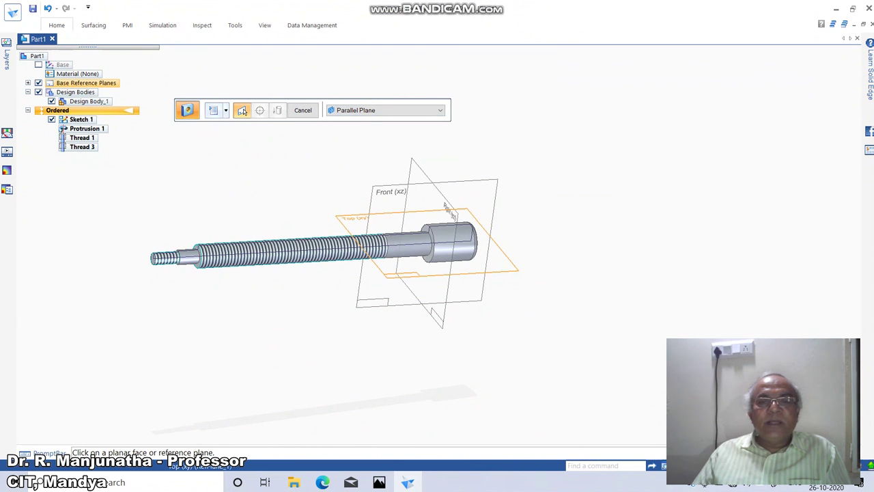
click(503, 263)
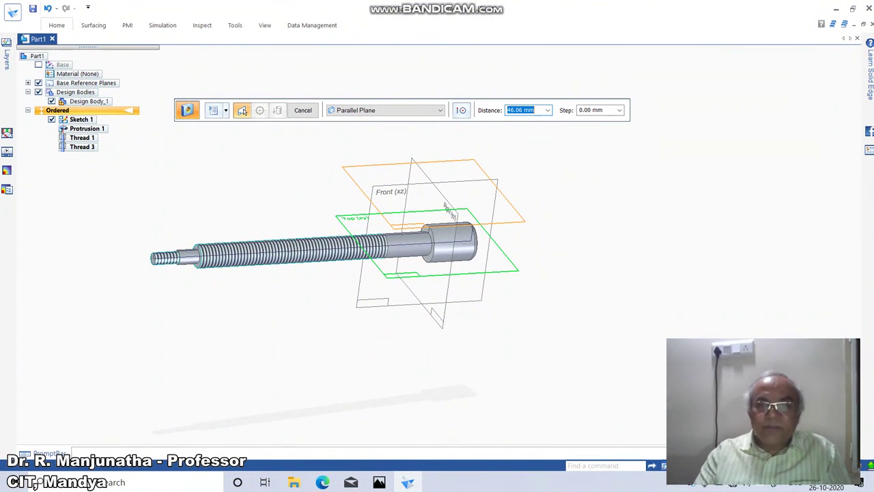
text(6)
key(BackSpace)
text(16)
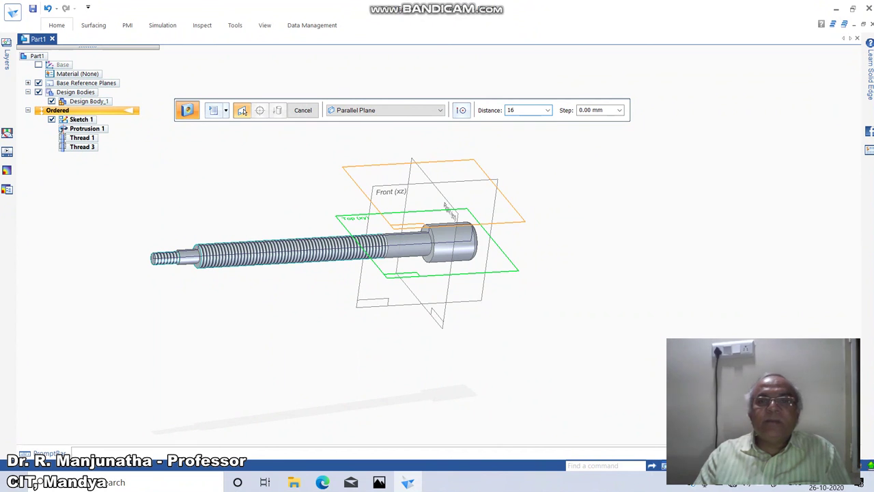
key(Tab)
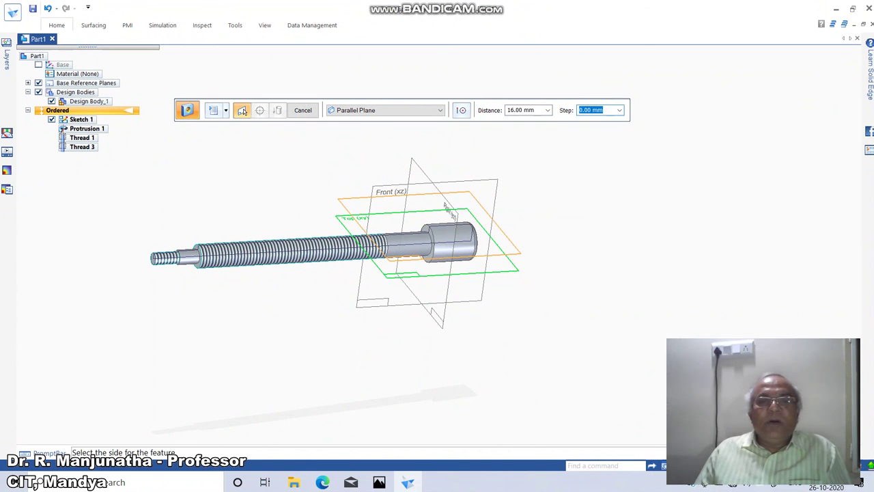
key(Return)
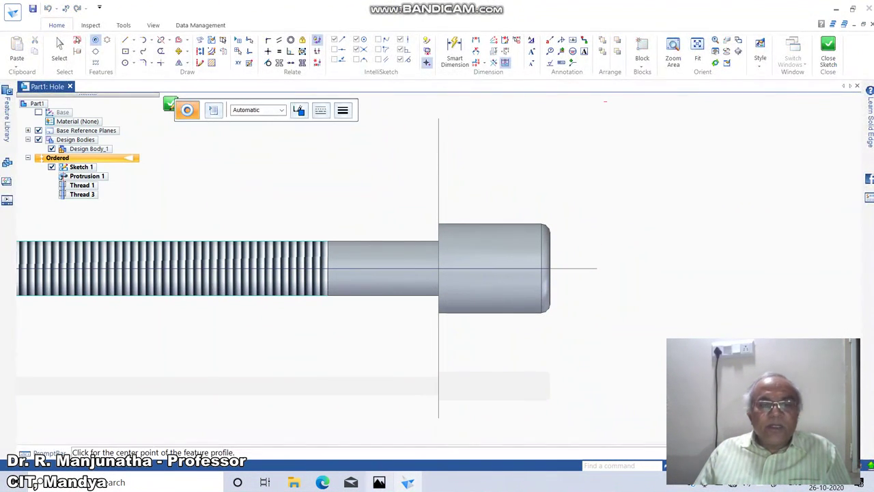
Check the drawing and set the extent of the 10 mm drill-size hole to Through All
mouse_move(380, 482)
click(379, 431)
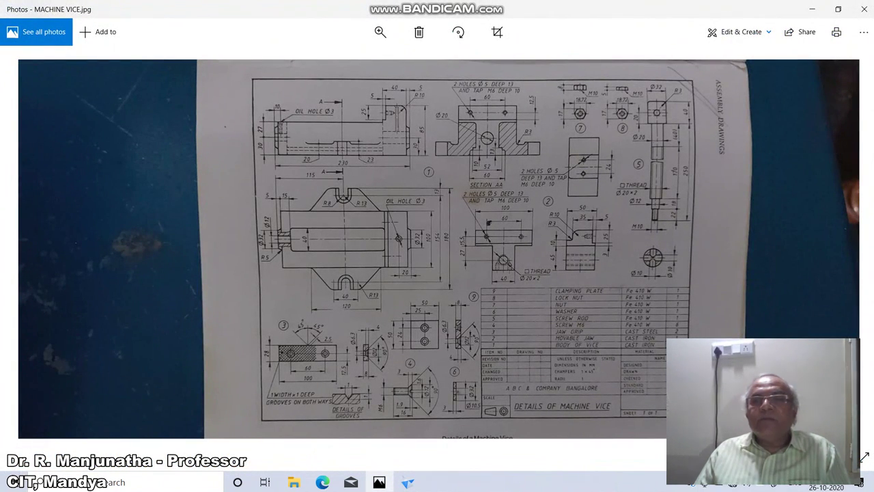
click(408, 482)
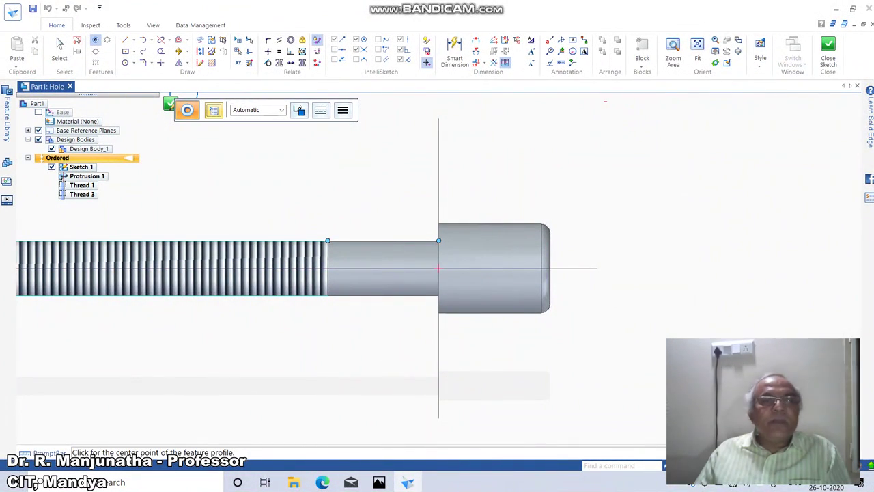
click(187, 110)
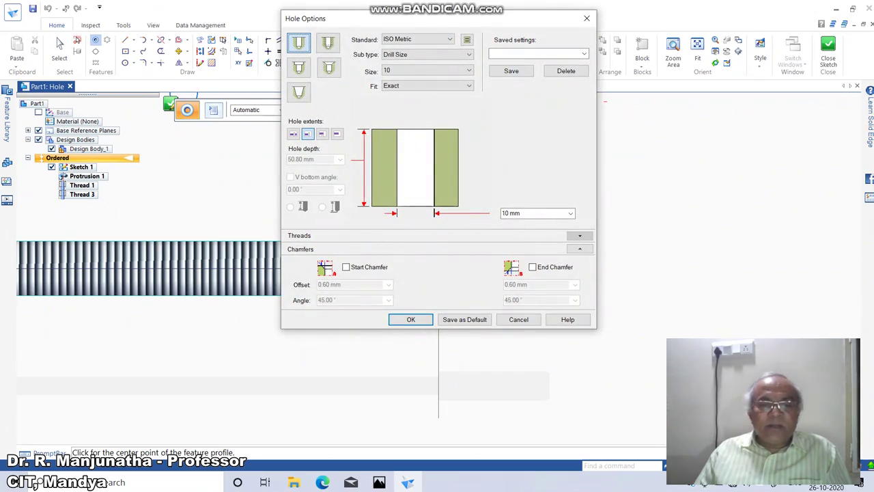
click(379, 482)
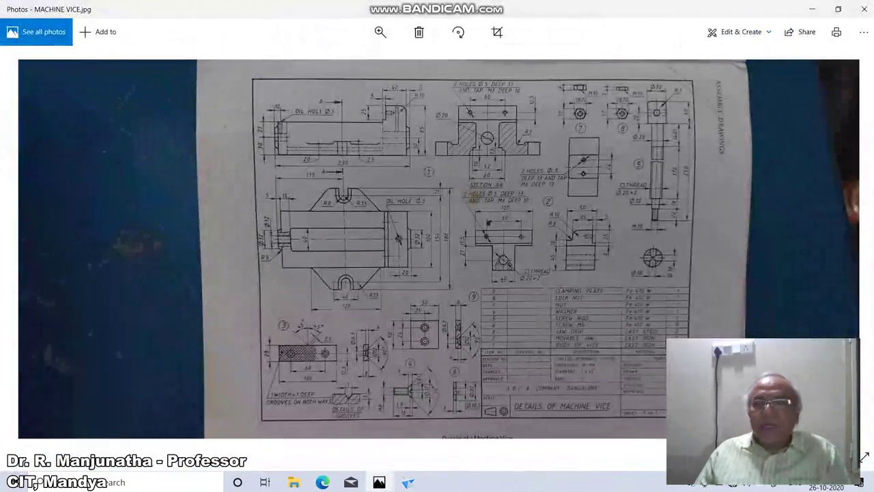
click(408, 482)
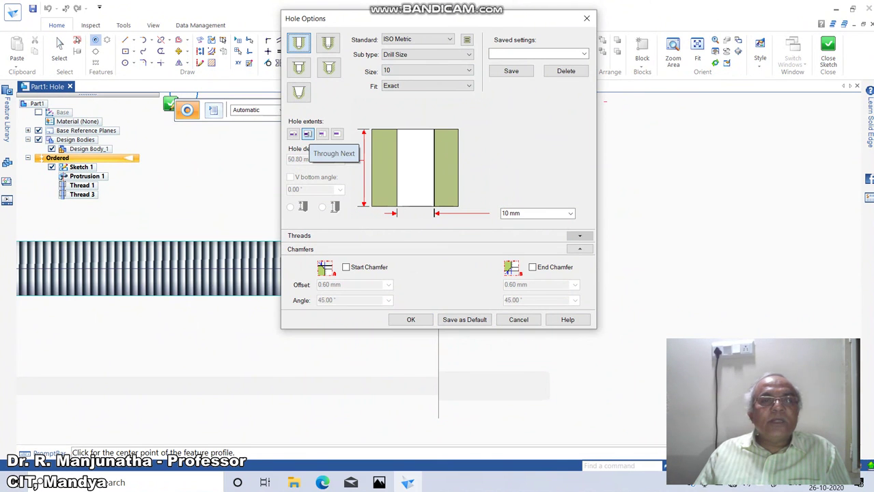
click(294, 134)
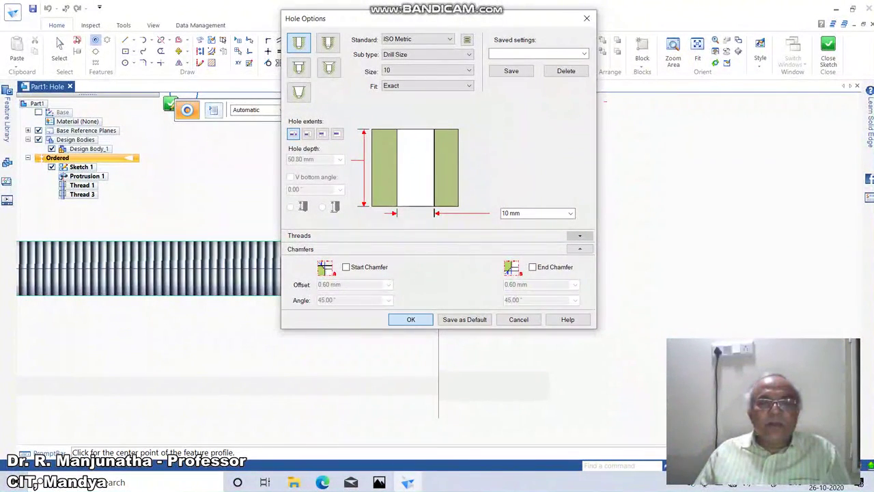
click(411, 319)
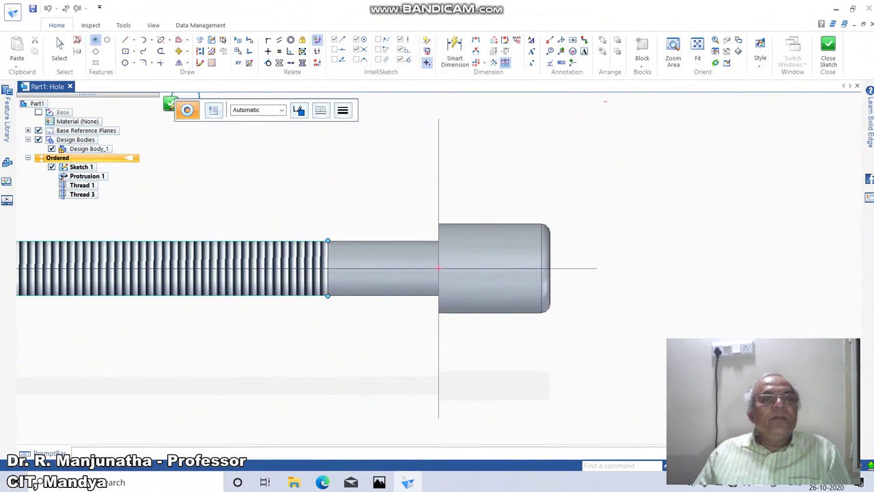
Project the reference plane line at the head's shoulder into the sketch and offset it 20 mm towards the head's end
click(201, 52)
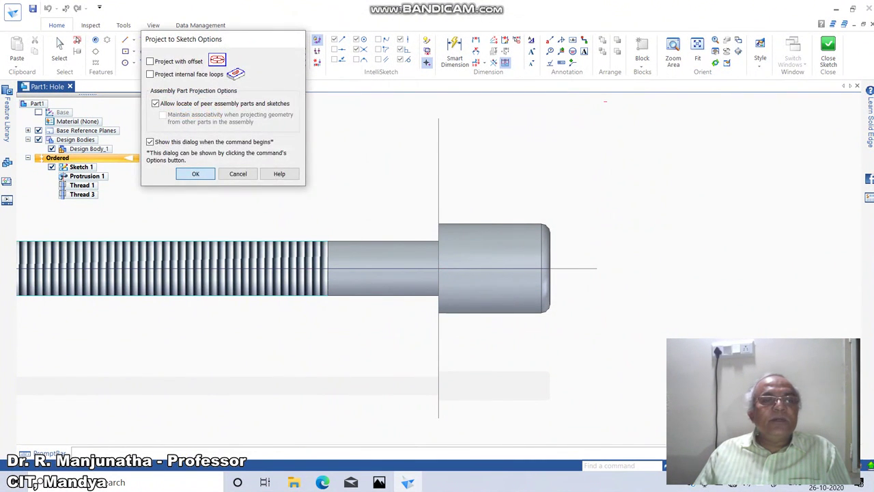
key(Return)
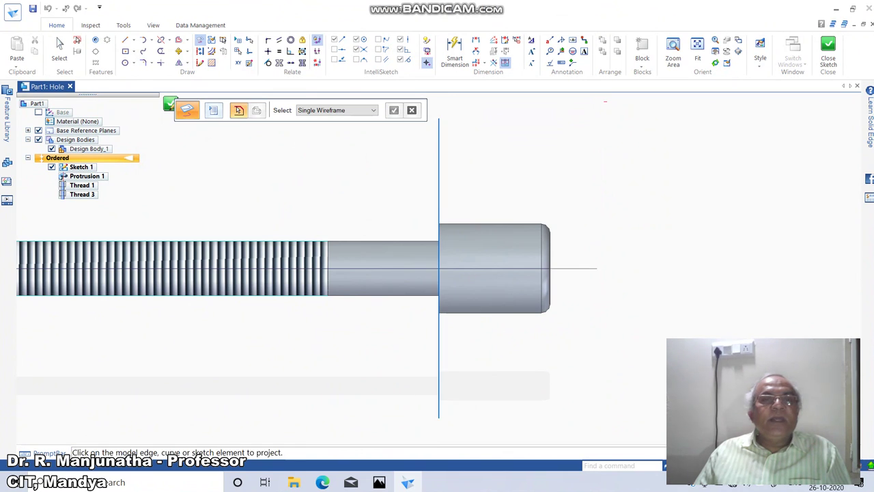
click(180, 41)
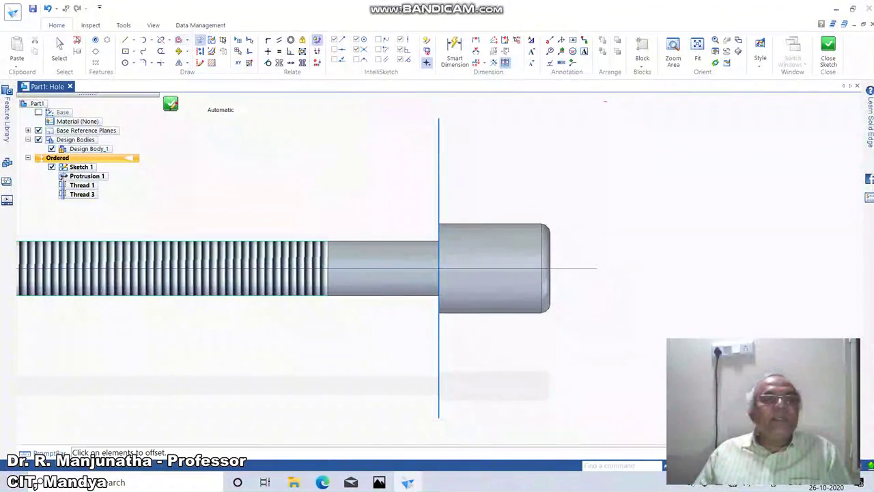
text(20)
key(Return)
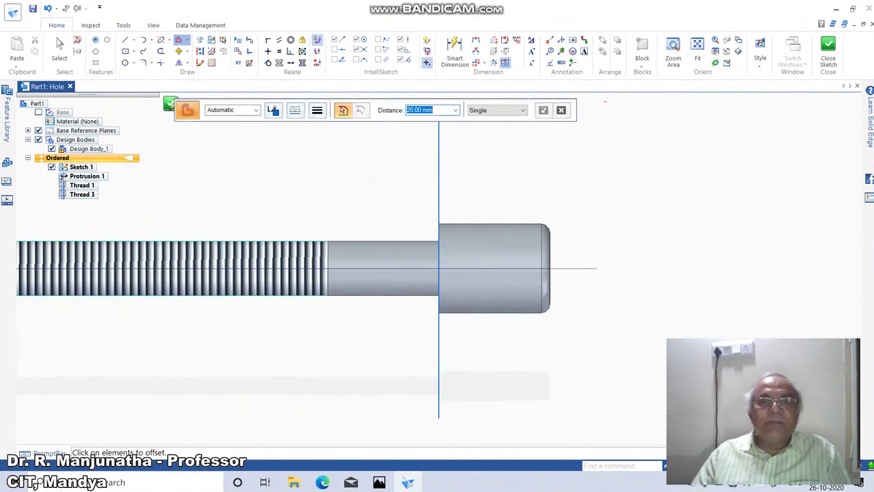
click(439, 205)
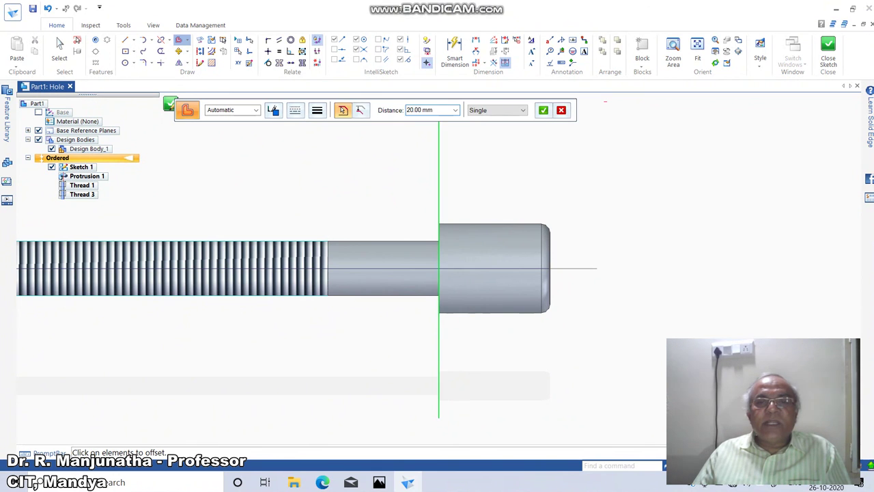
right_click(439, 205)
click(495, 205)
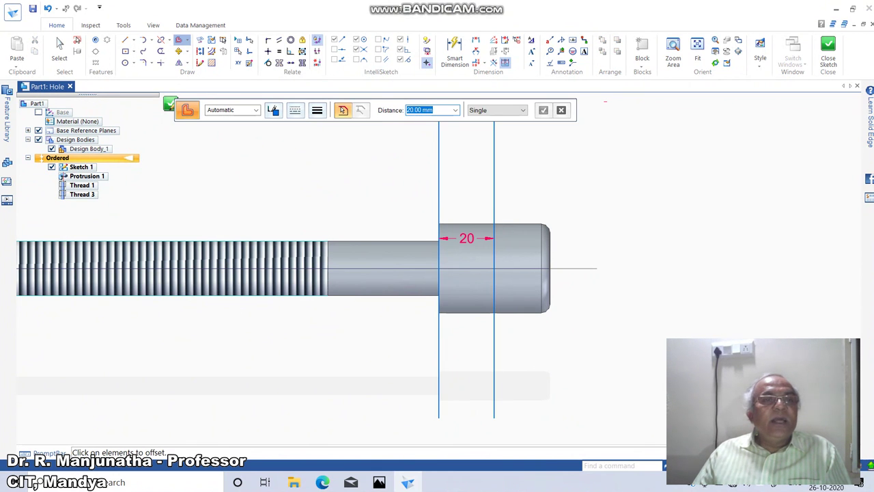
Place the hole circle where the 20 mm offset line crosses the rod's axis, close the sketch and finish the hole
click(96, 40)
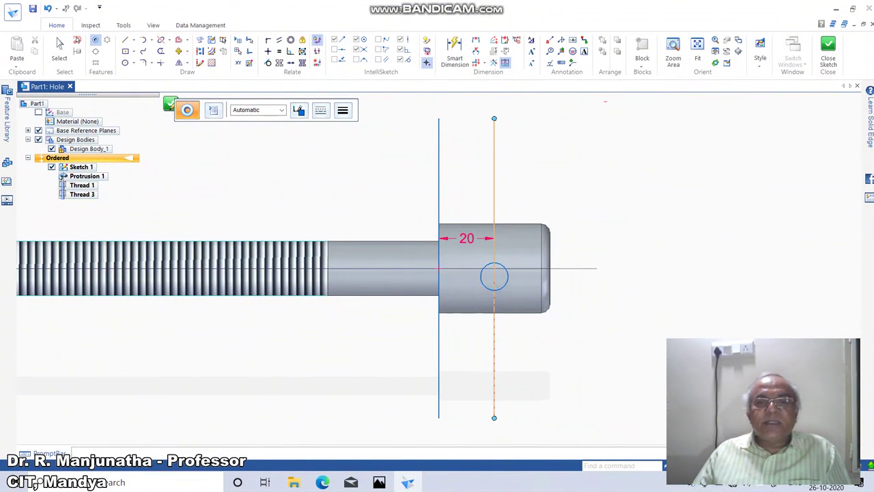
click(506, 272)
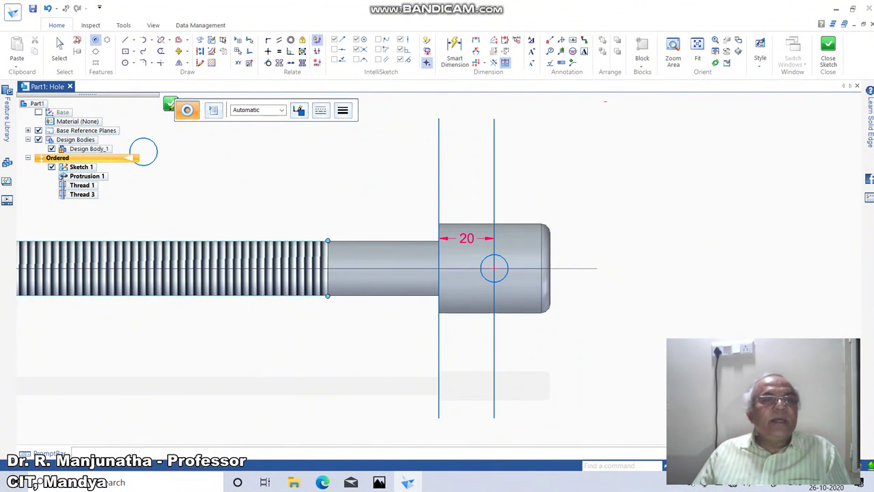
click(170, 105)
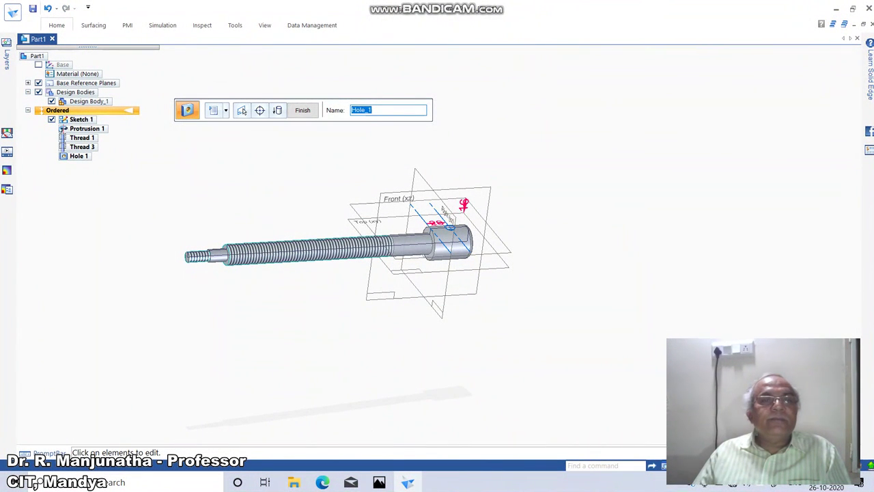
click(241, 111)
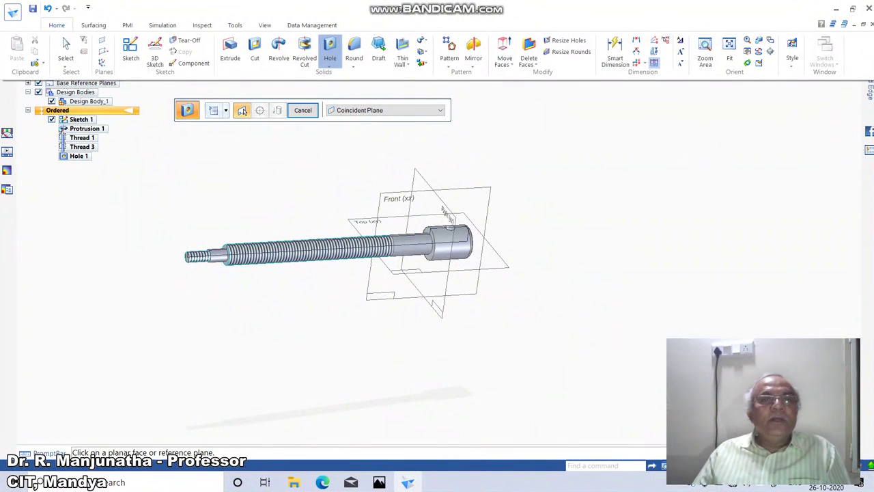
Start a second Hole on a plane parallel to the Front (xz) plane, 16 mm in front of it
click(330, 66)
click(344, 76)
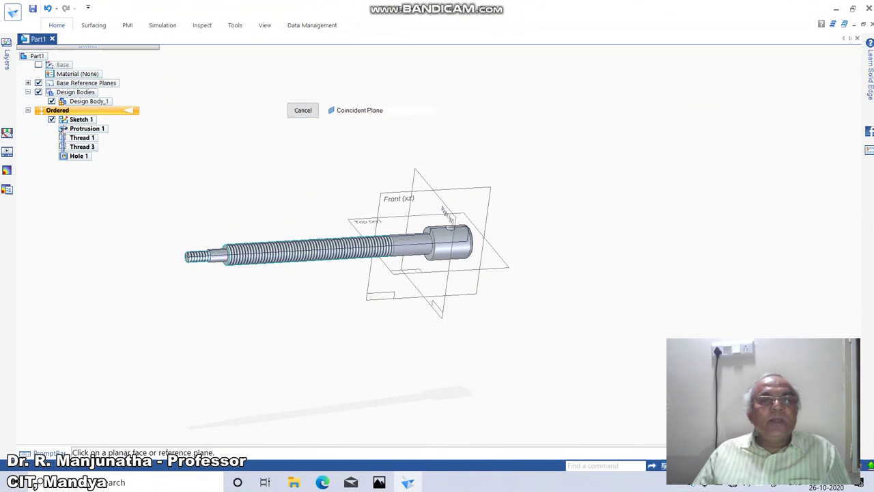
click(434, 110)
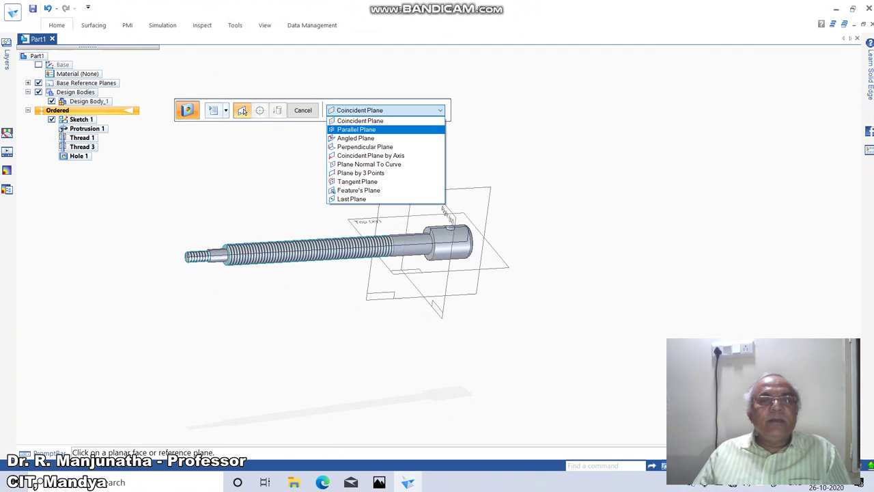
click(356, 130)
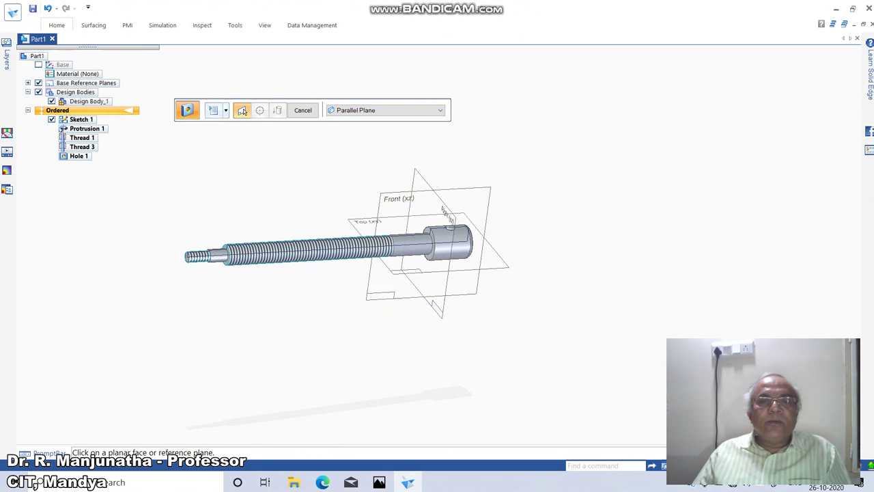
click(483, 241)
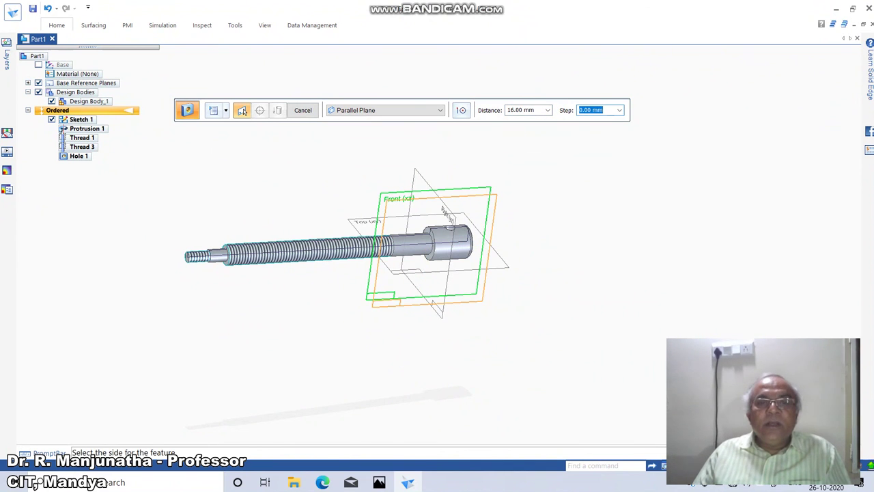
click(605, 78)
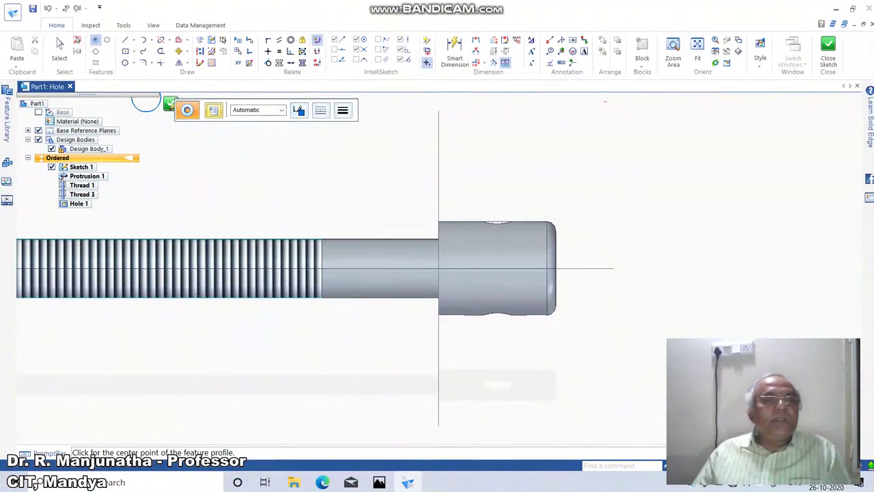
Set the extent of the 10 mm drill-size hole to Through All
click(213, 110)
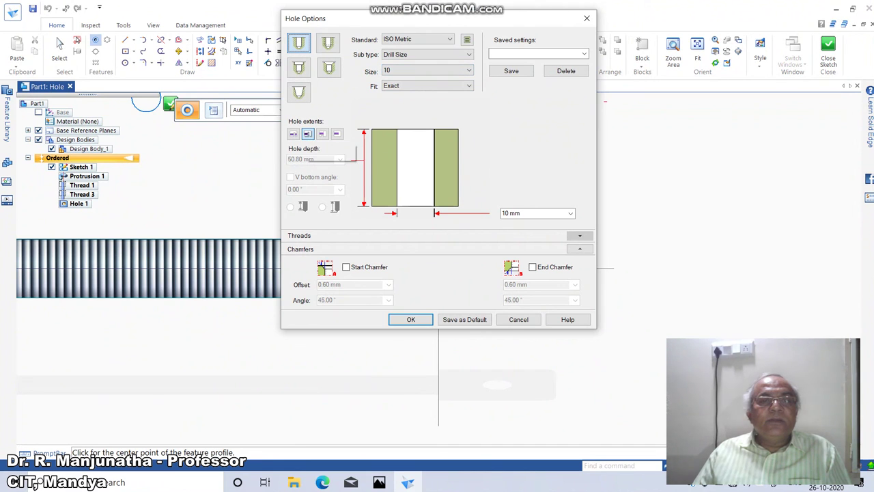
click(293, 134)
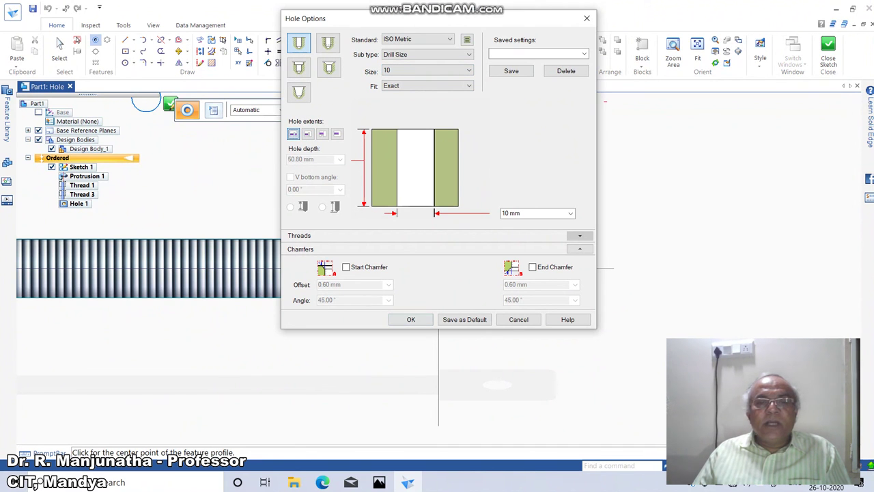
click(411, 319)
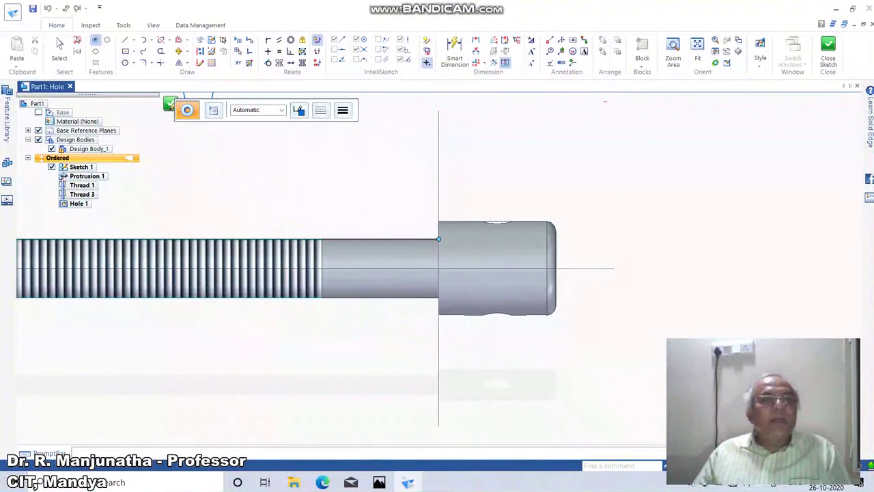
Project the vertical reference plane line at the head's shoulder into the hole sketch and offset it 20 mm towards the head's end
click(200, 51)
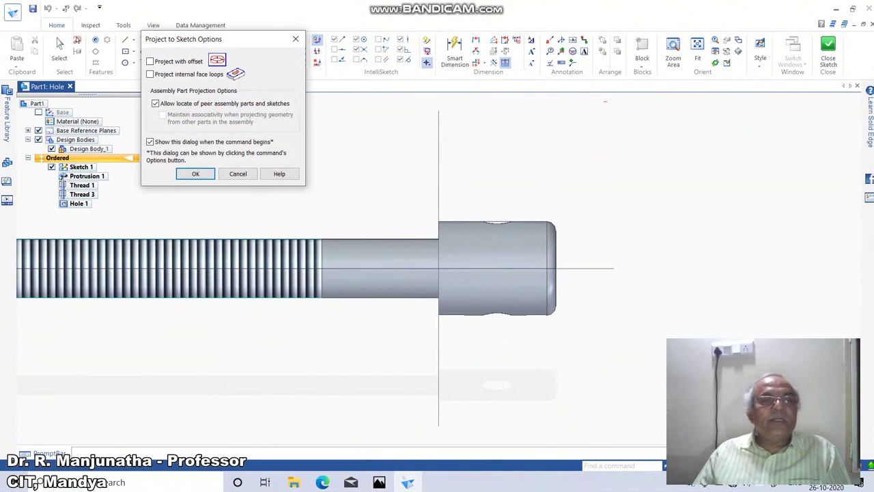
click(196, 174)
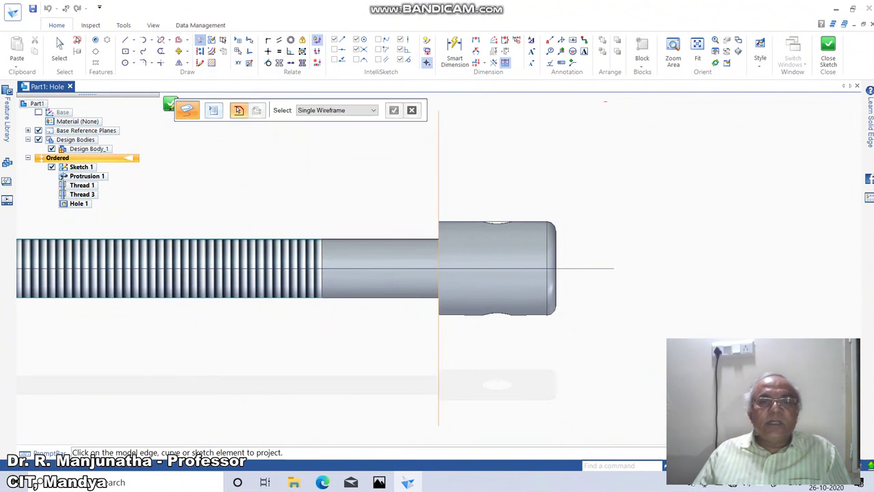
click(439, 179)
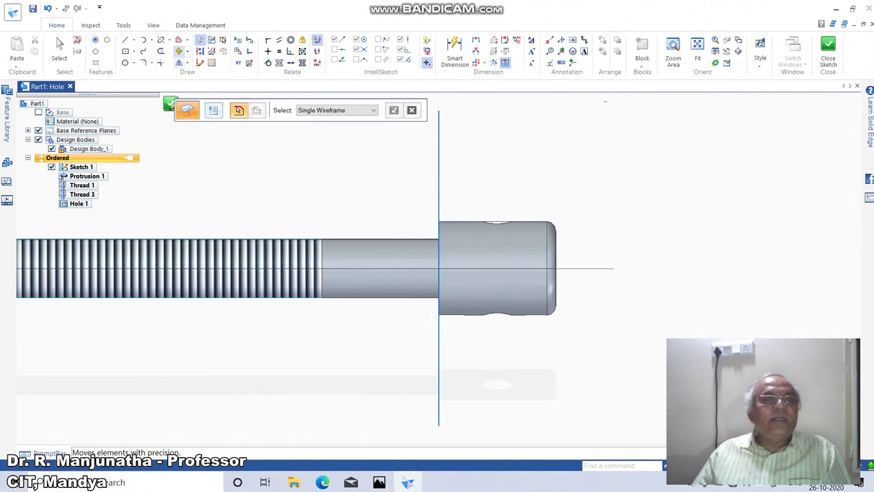
click(179, 39)
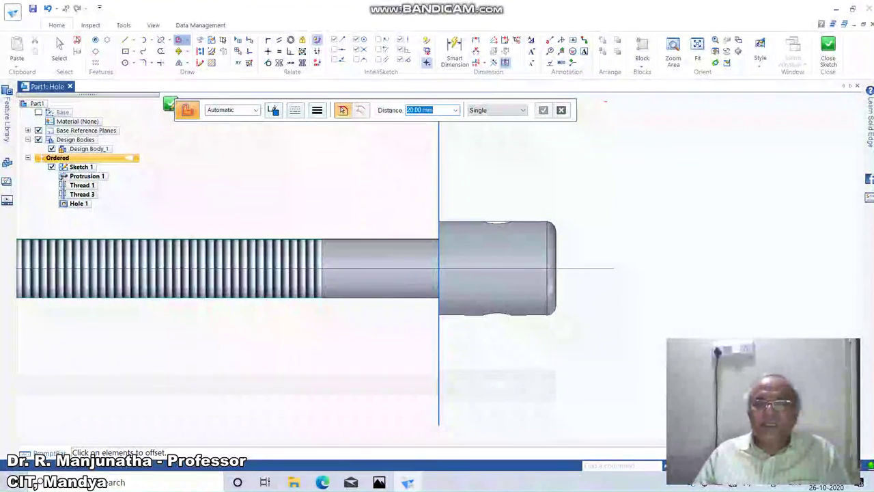
click(438, 191)
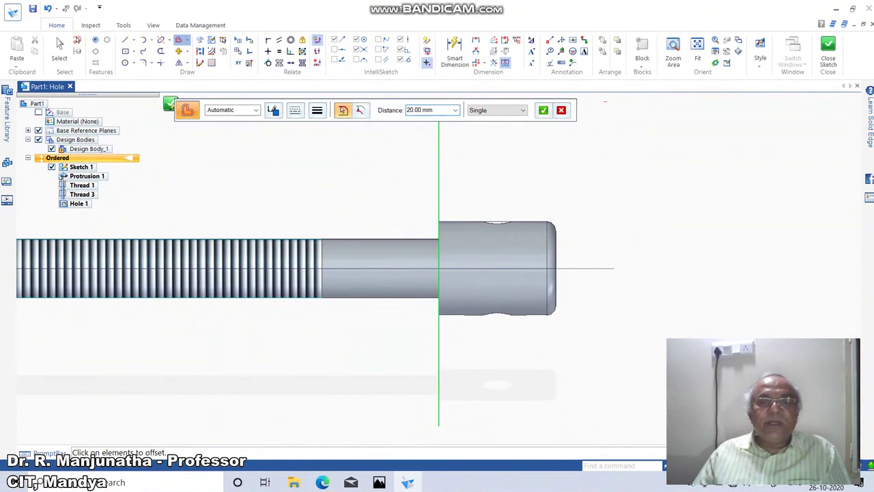
right_click(439, 191)
click(502, 191)
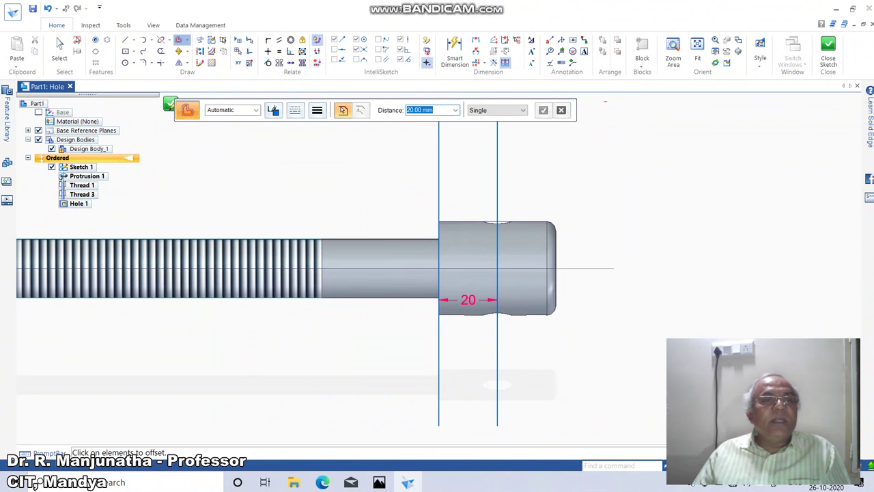
Place the second hole's circle where the 20 mm offset line crosses the rod's axis, close the sketch and finish the hole
click(95, 40)
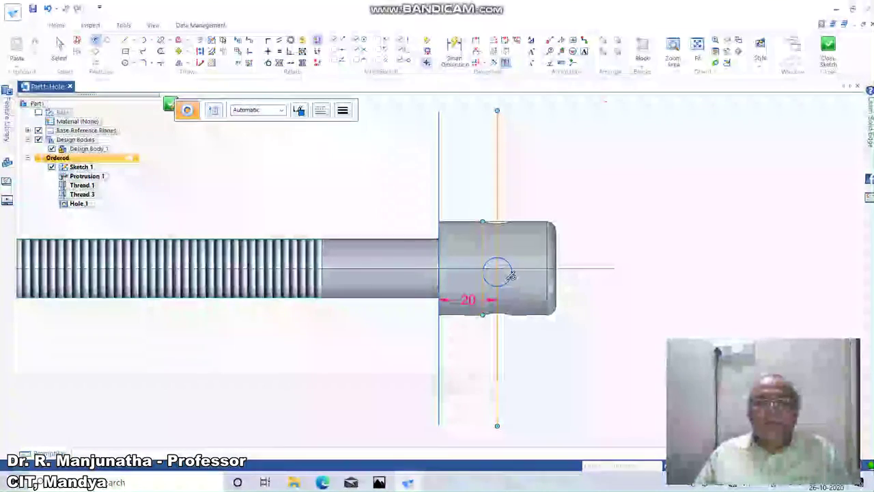
click(508, 271)
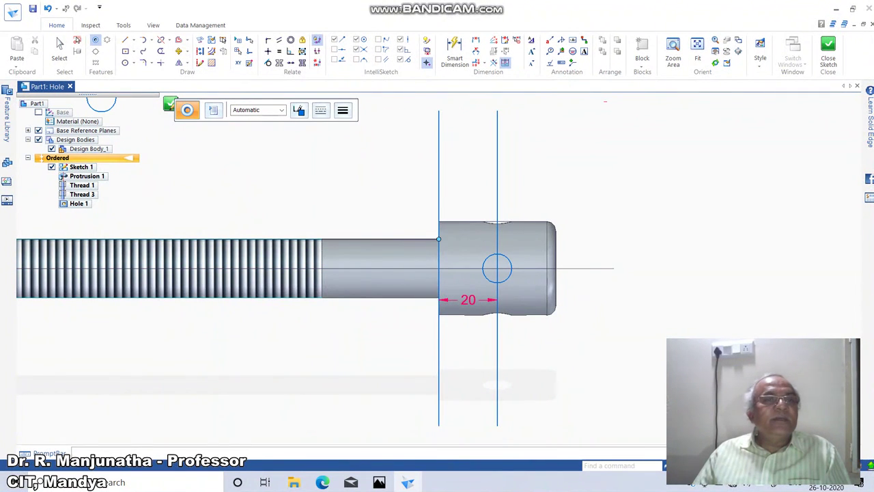
click(170, 104)
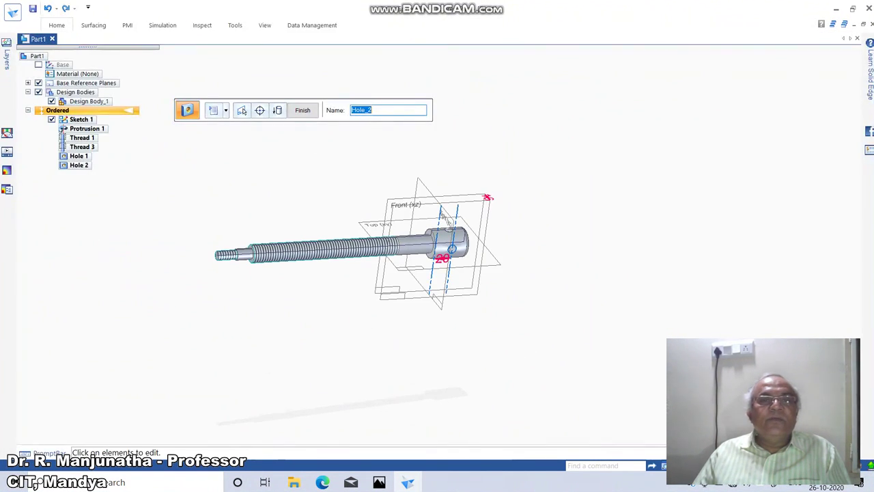
click(243, 111)
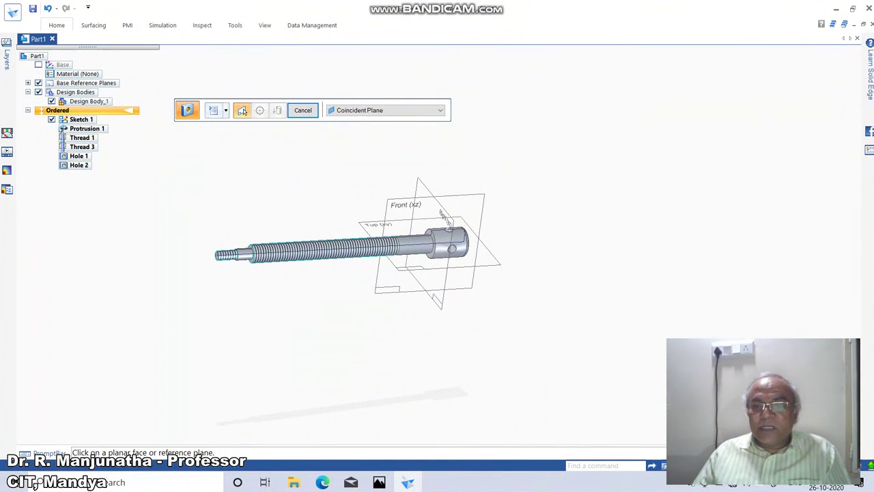
Inspect the two cross holes in the head from several sides and set the isometric view
click(746, 466)
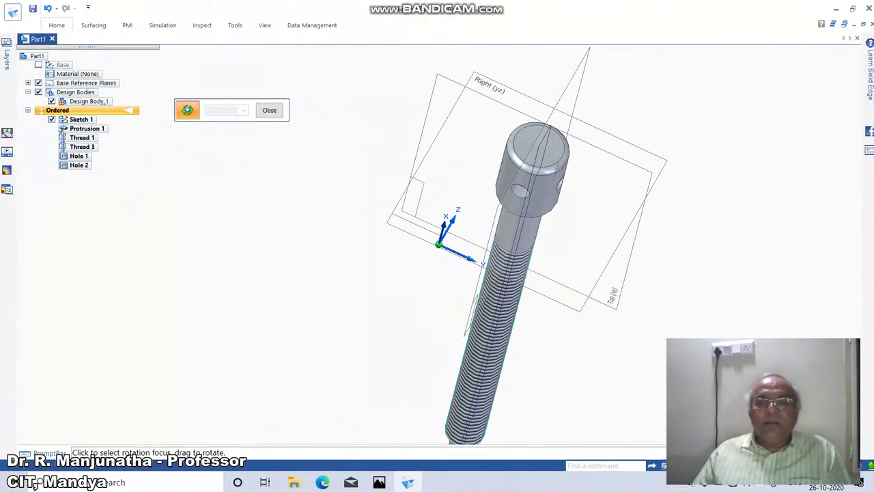
drag(567, 300, 403, 226)
drag(471, 273, 437, 273)
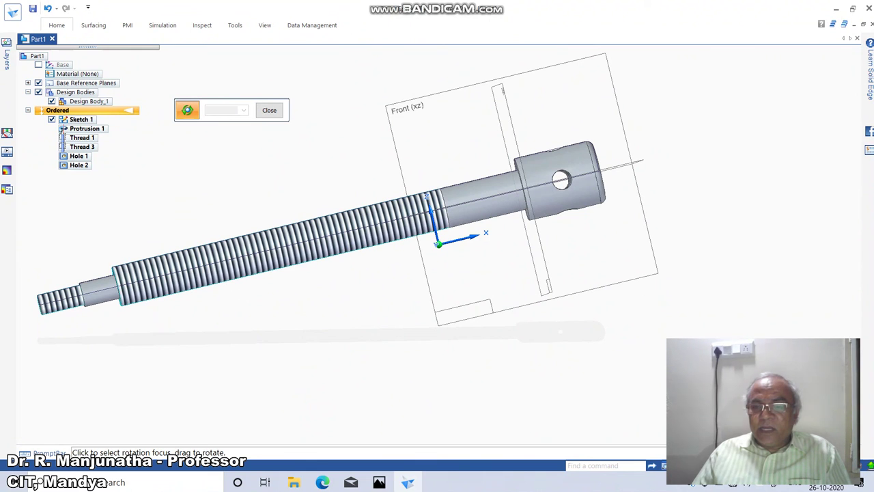
key(ctrl+i)
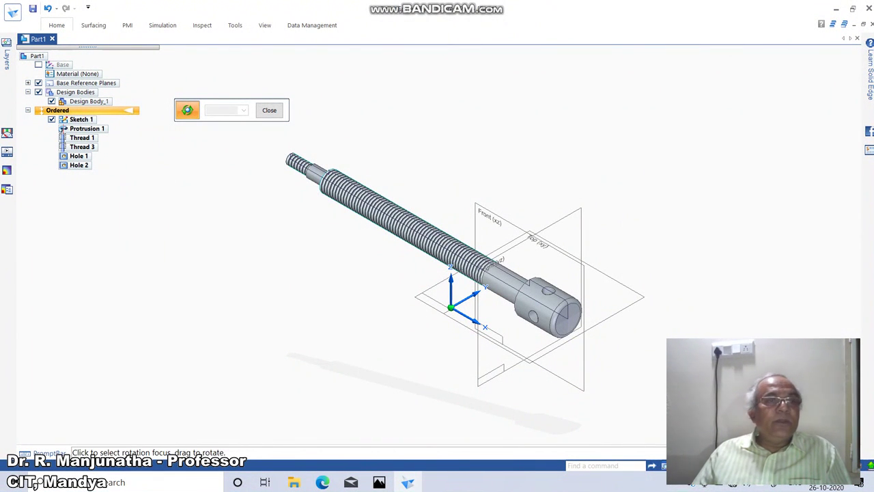
Apply the material Fe-410W from the Material Table to the part
click(13, 12)
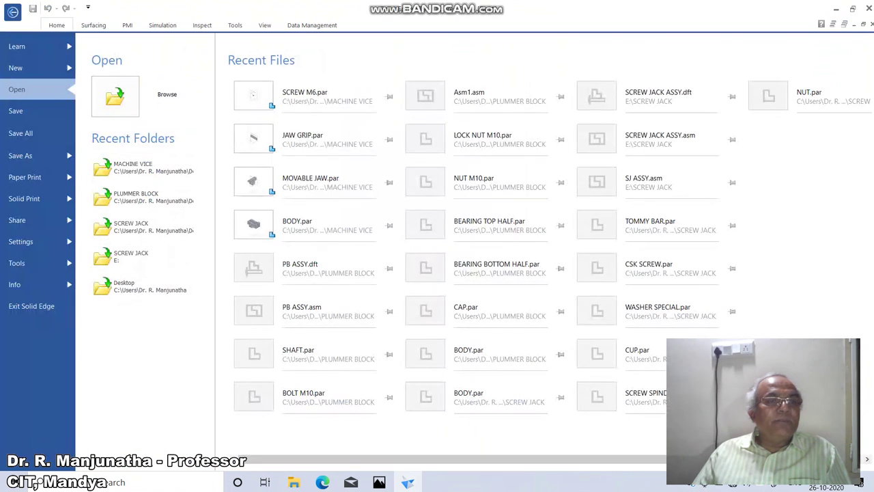
click(37, 284)
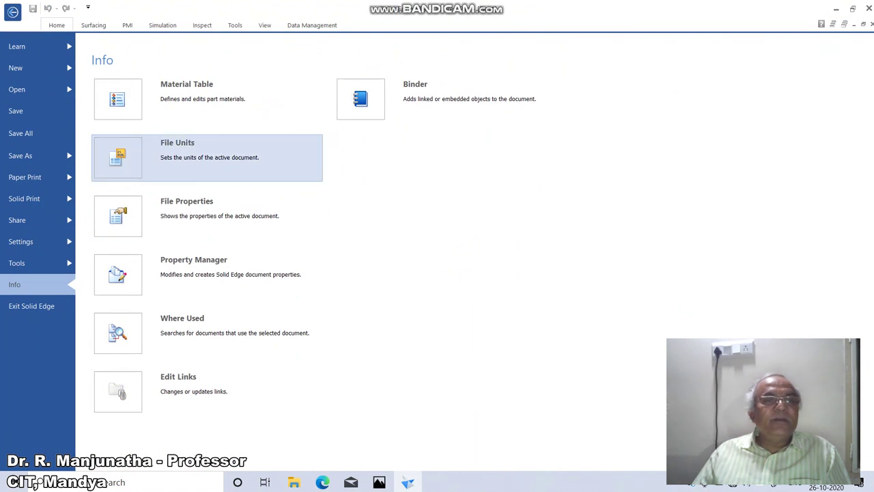
click(191, 101)
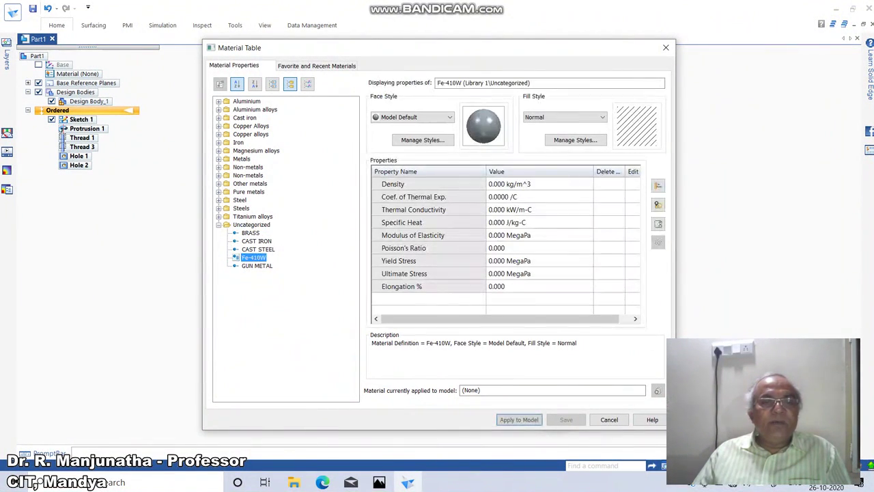
click(519, 419)
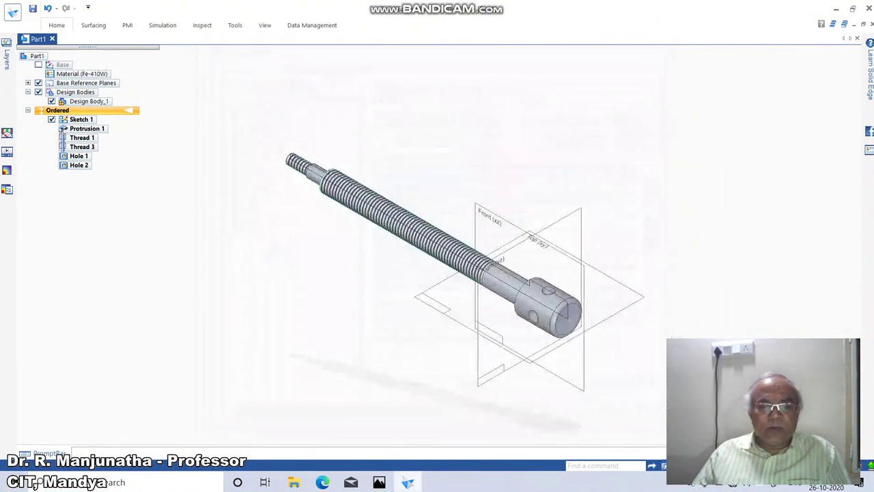
Check the part name in the machine vice drawing and enter SCREW ROD as the title in the file properties
click(380, 482)
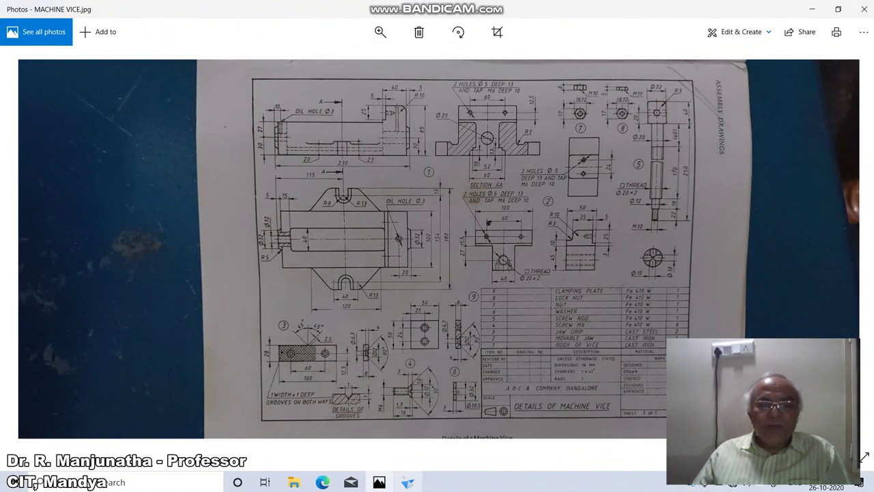
click(408, 482)
click(12, 12)
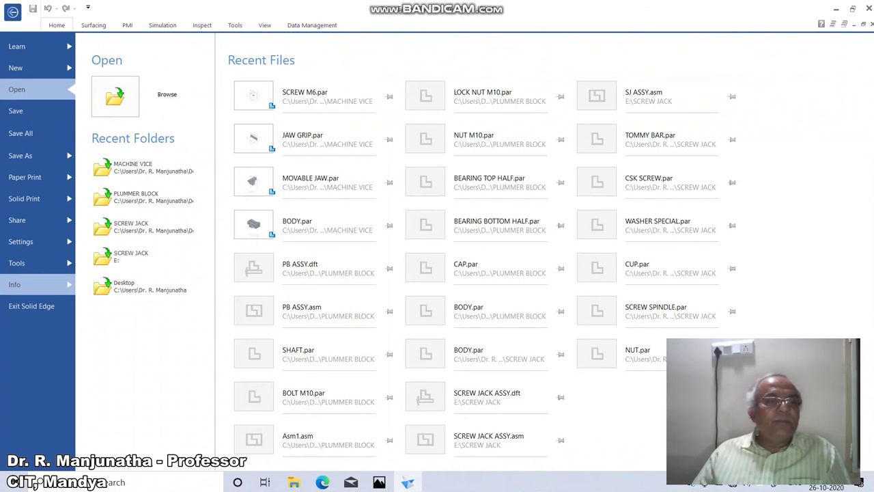
click(27, 284)
click(205, 216)
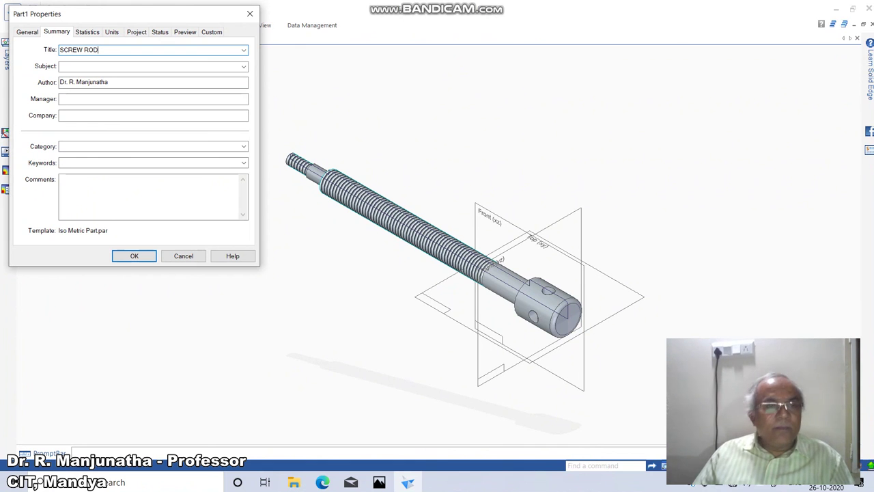
click(134, 256)
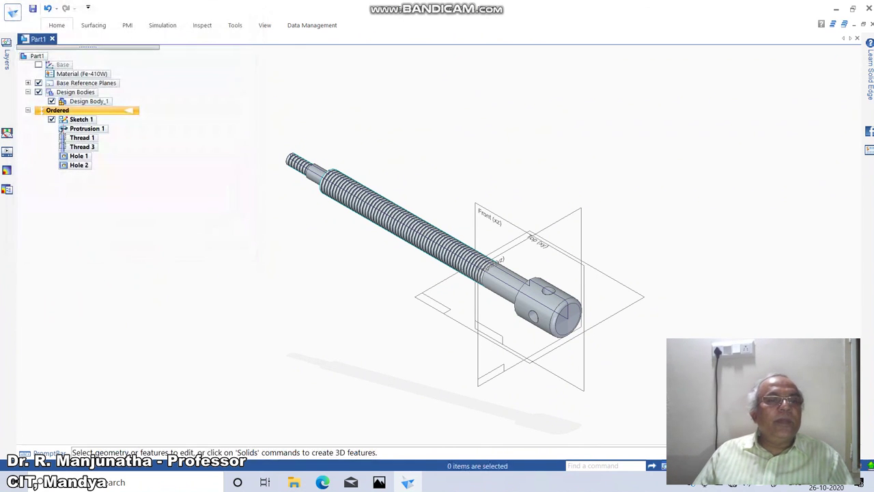
Save the part as SCREW ROD in the MACHINE VICE folder
key(ctrl+s)
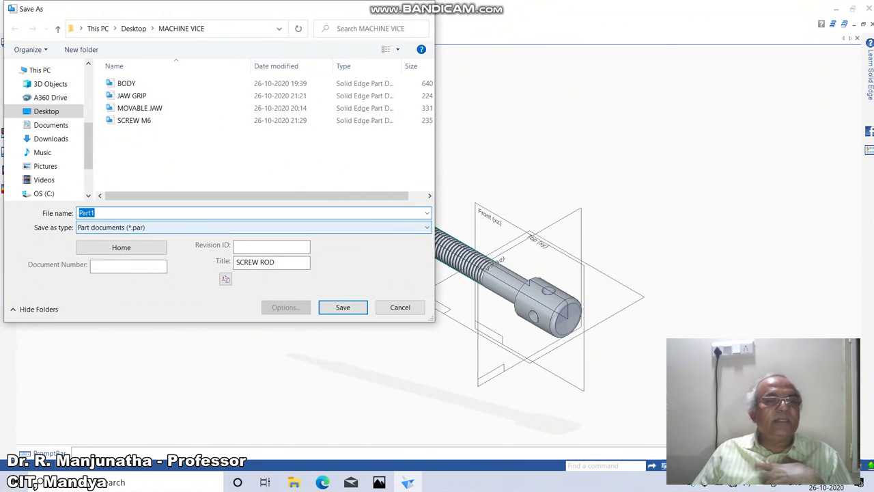
text(S)
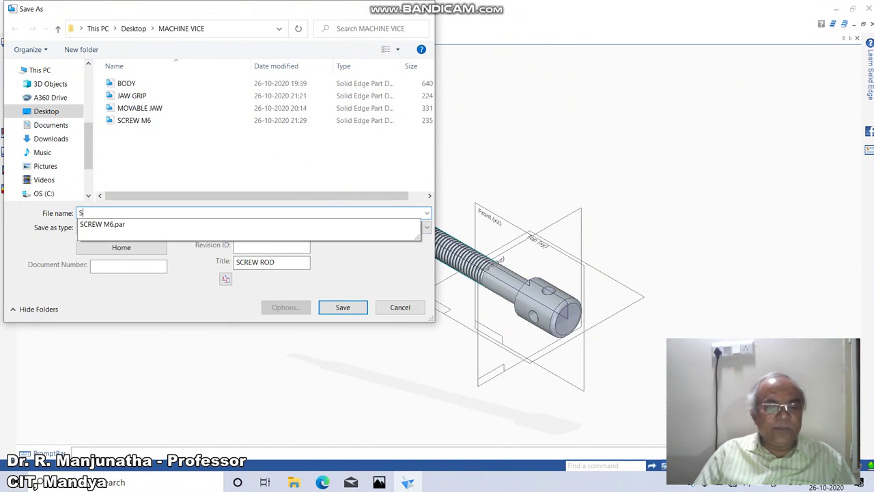
text(CREW )
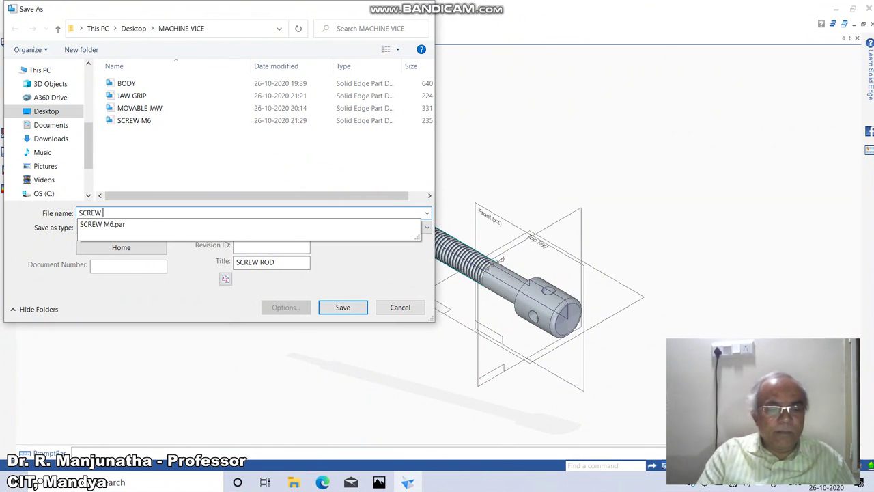
text(ROD)
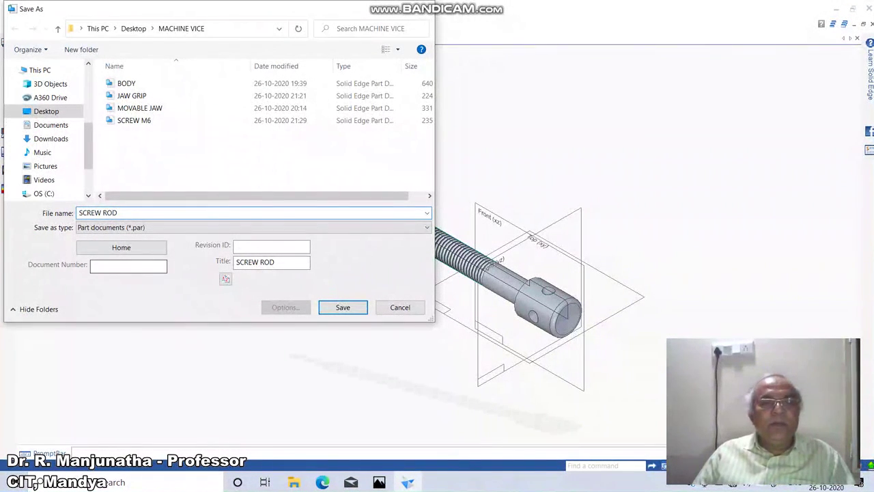
key(Return)
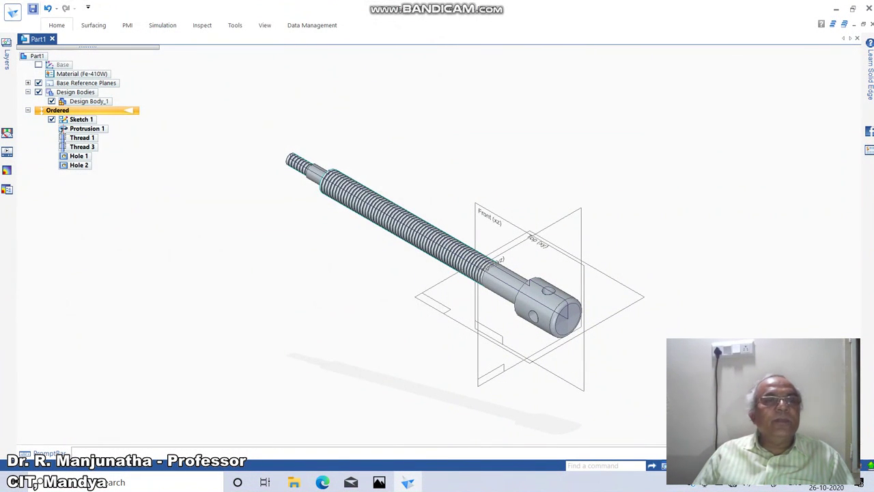